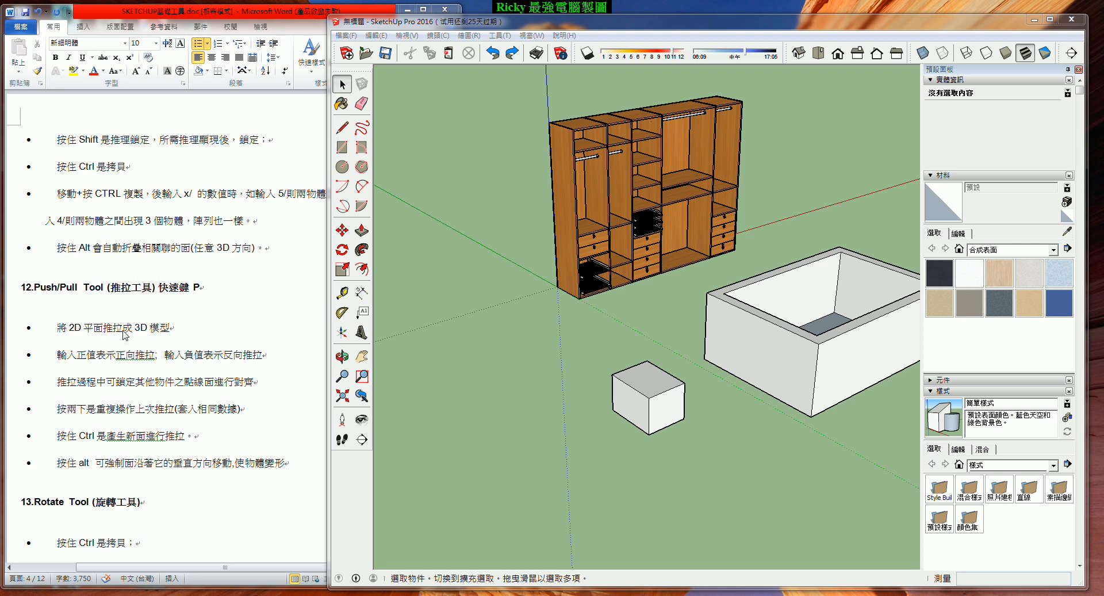
# Draw a square about 79 cm wide on the ground near the small box
pyautogui.click(342, 147)
pyautogui.click(442, 403)
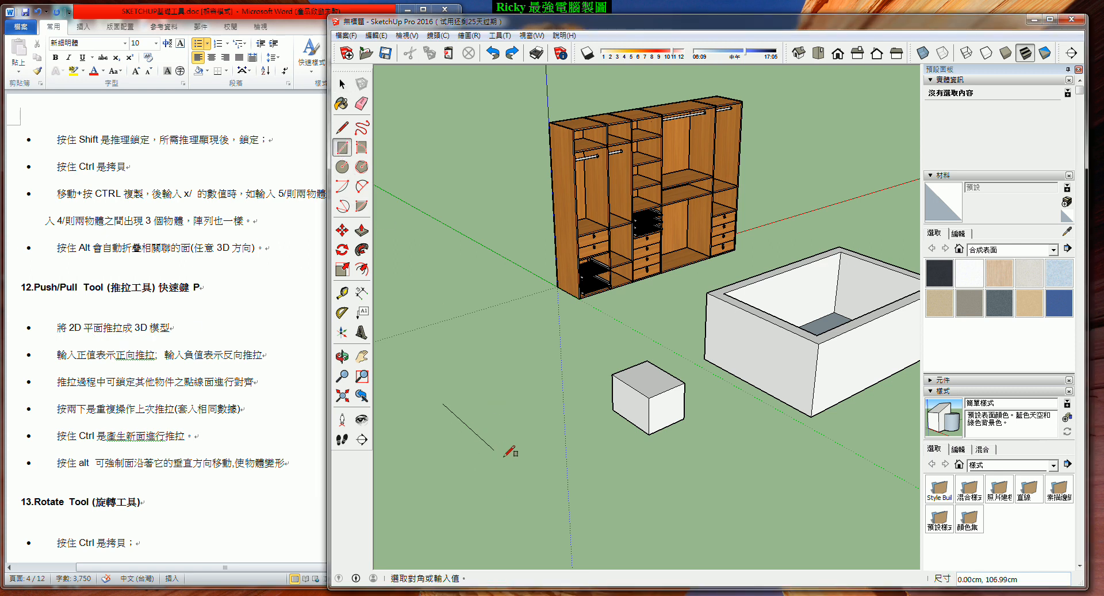
pyautogui.click(551, 409)
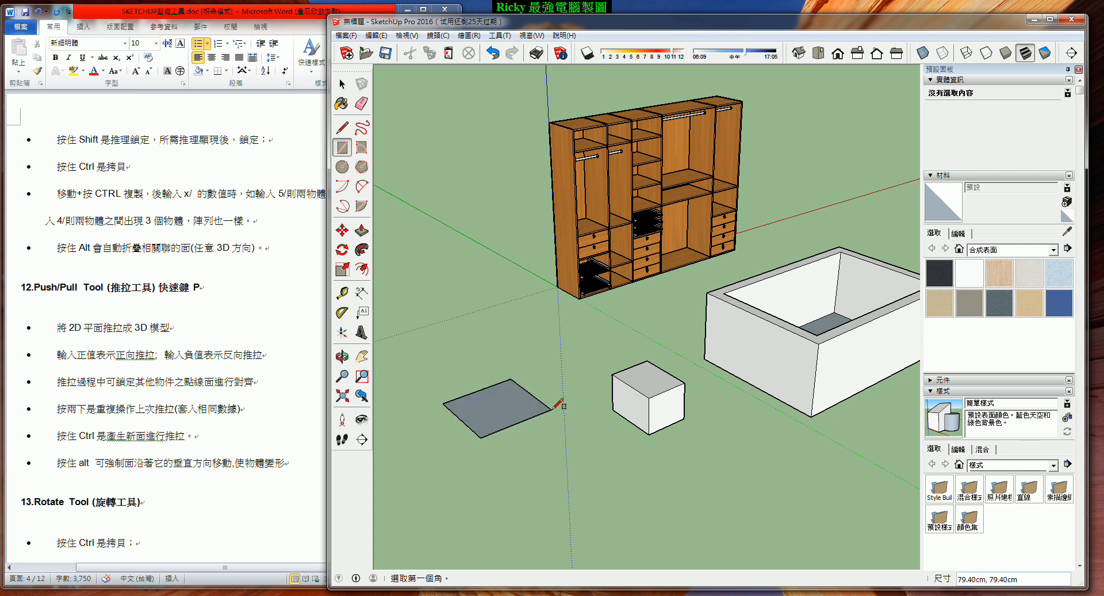
# Push/Pull the square upward by 100 cm, and undo the extrusion
pyautogui.click(362, 231)
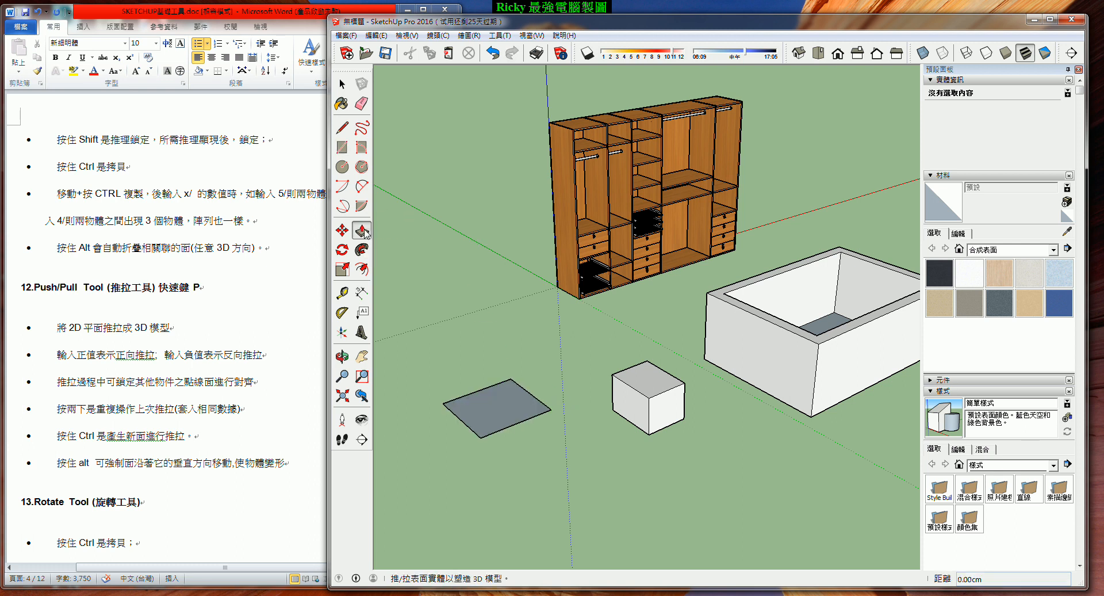
pyautogui.click(490, 397)
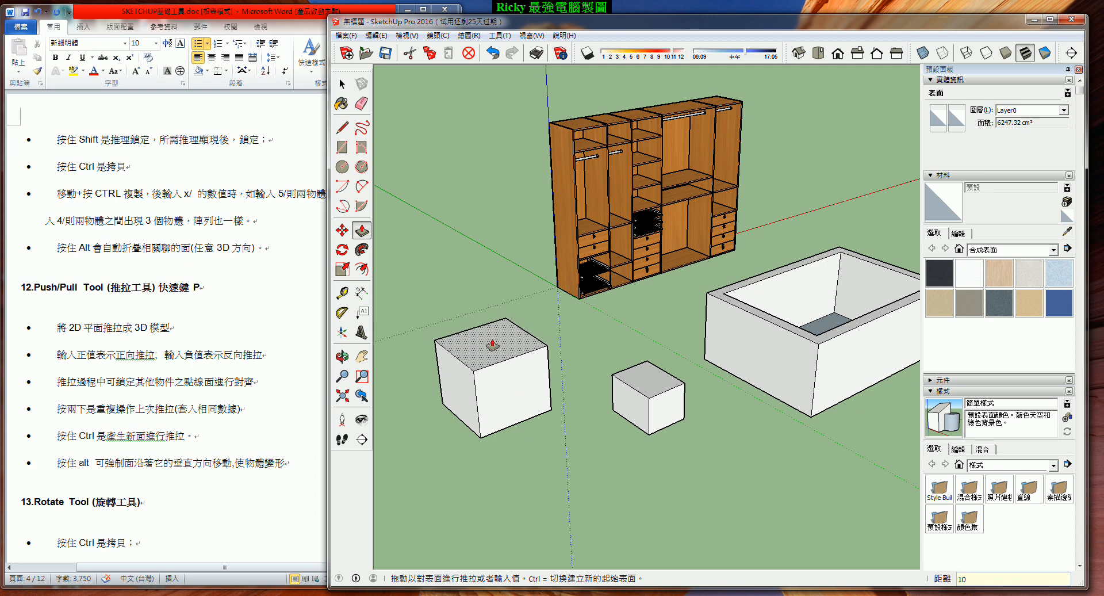
pyautogui.press('Return')
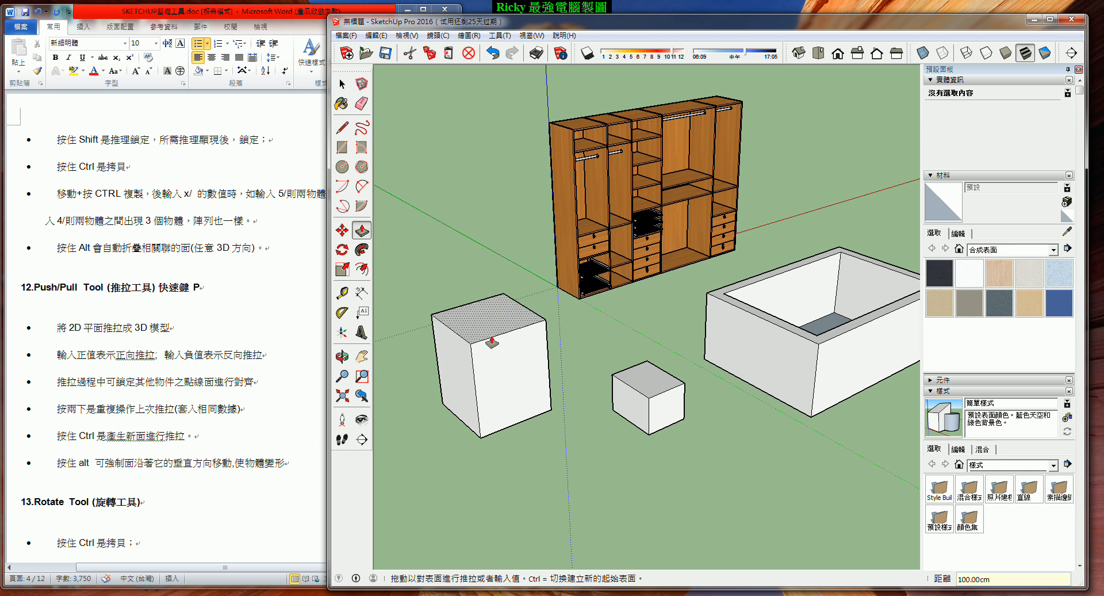
pyautogui.click(493, 53)
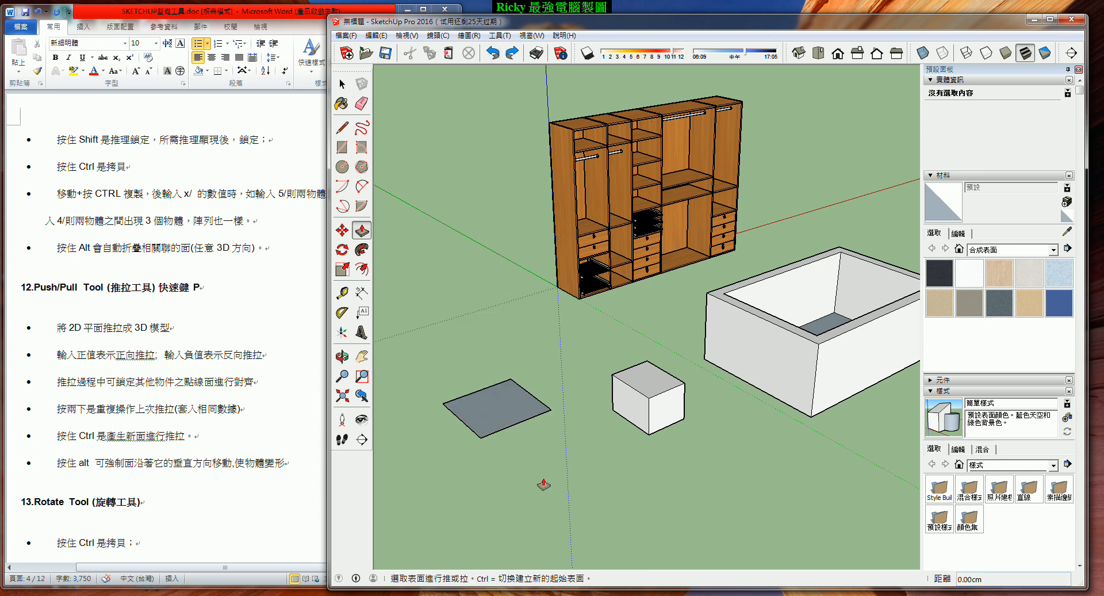
# Push/Pull the square downward with a distance of -100 cm, and undo the extrusion
pyautogui.click(506, 405)
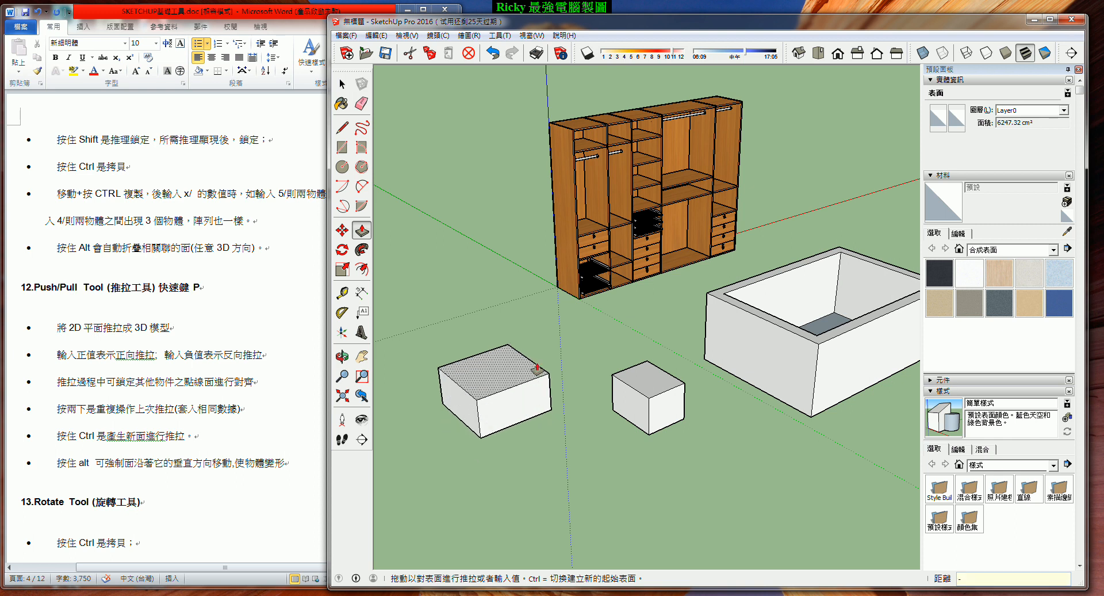
pyautogui.doubleClick(538, 368)
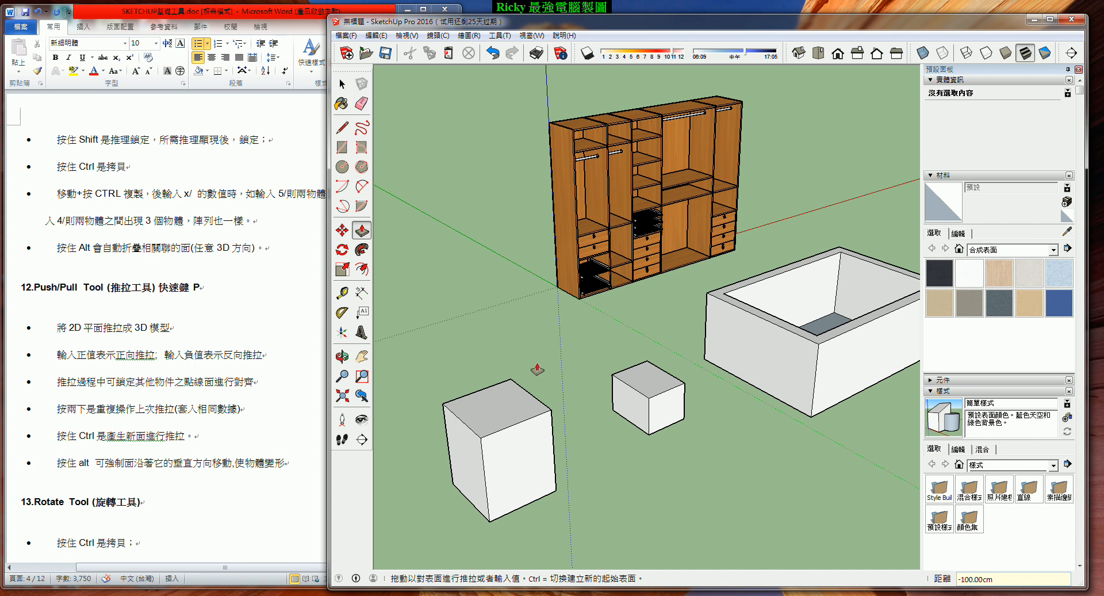
pyautogui.click(493, 53)
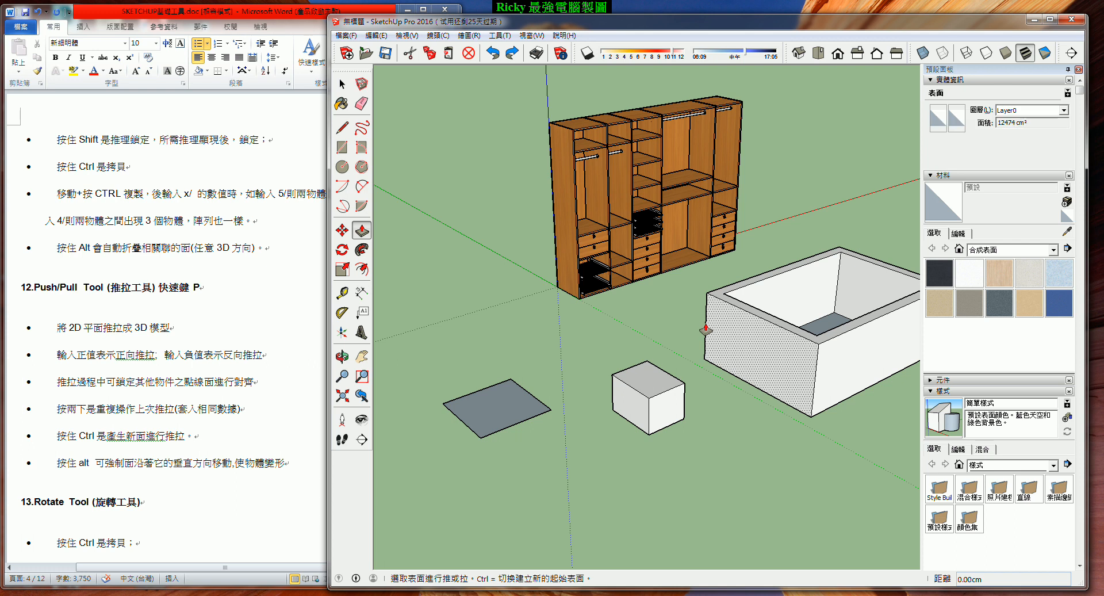
# Push/Pull the square up about 40.5 cm, aligning its height to a point on the large open box's near vertical edge
pyautogui.click(498, 405)
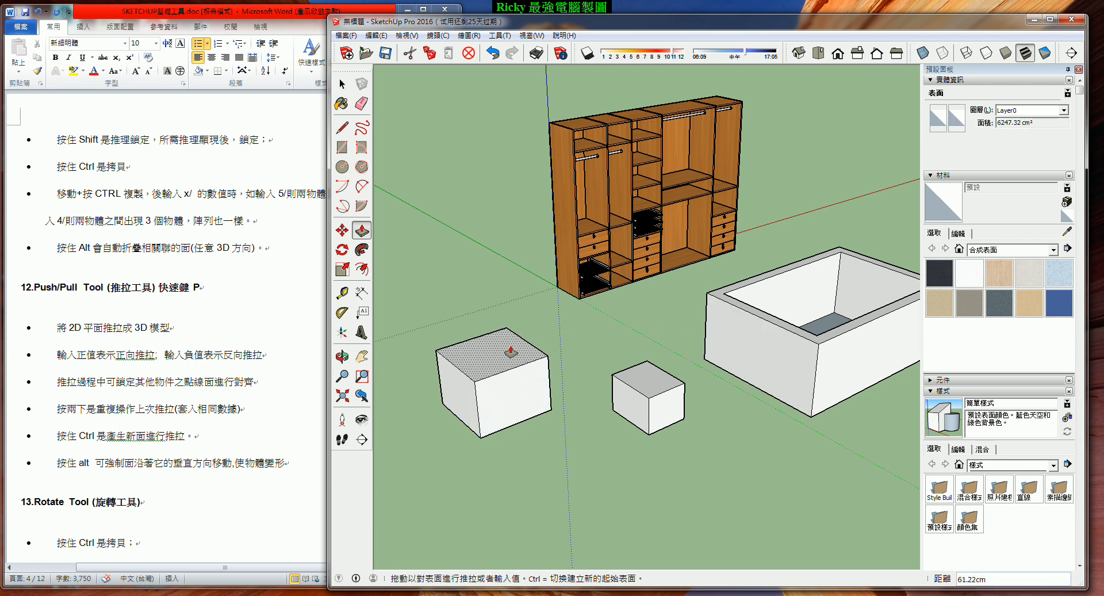
pyautogui.click(705, 329)
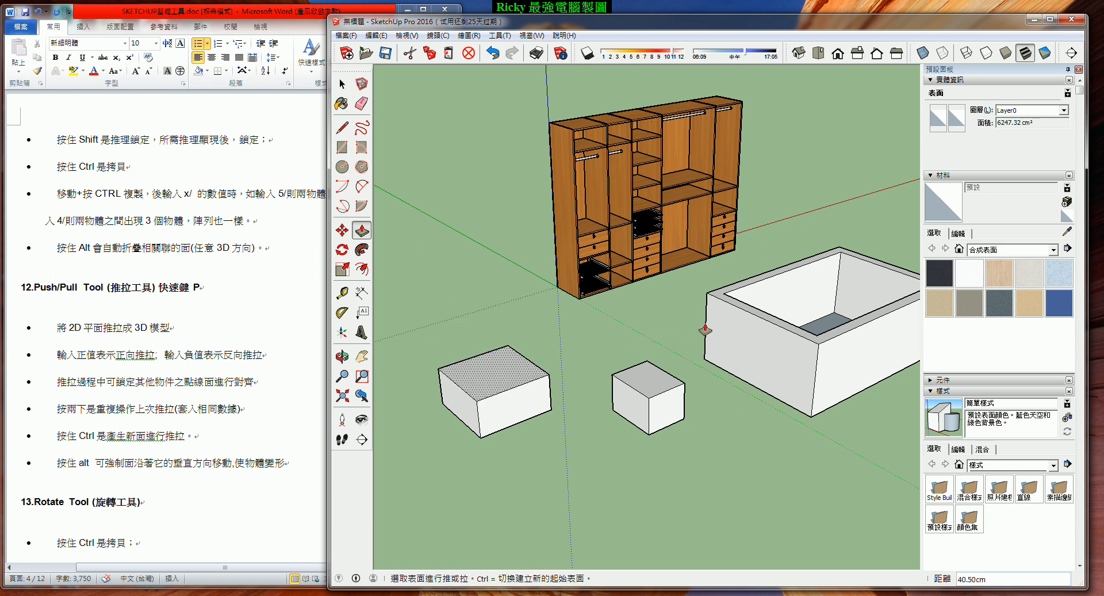
pyautogui.press('o')
pyautogui.moveTo(562, 476); pyautogui.dragTo(562, 450)
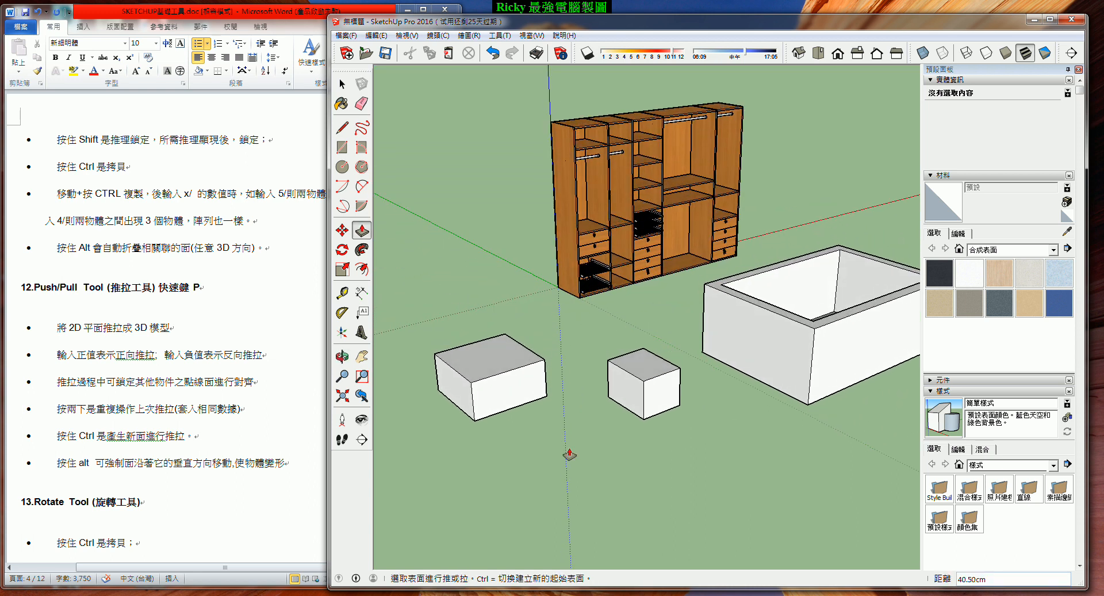
pyautogui.press('p')
pyautogui.click(343, 85)
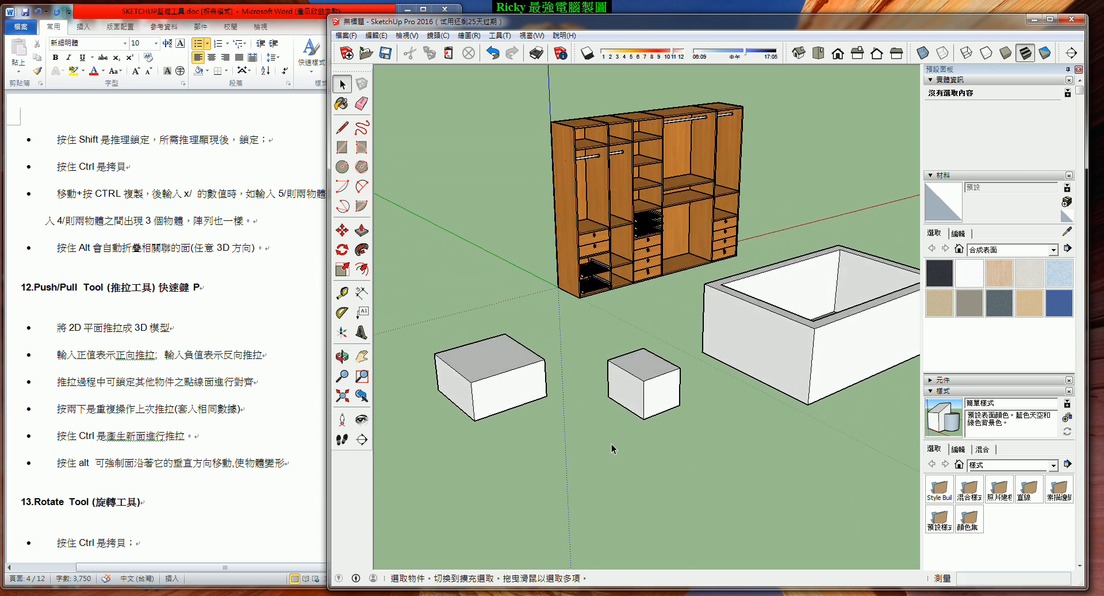
# Draw a small door-shaped rectangle on the new block's front face, starting from its bottom edge
pyautogui.scroll(3, 615, 438)
pyautogui.scroll(-3, 639, 419)
pyautogui.scroll(5, 552, 423)
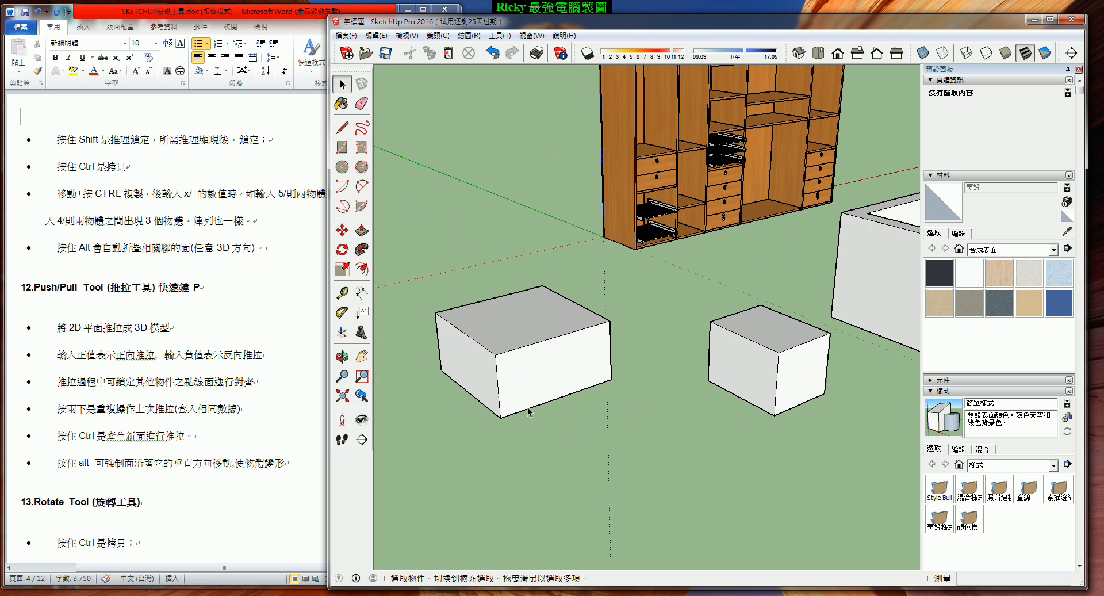
pyautogui.click(342, 147)
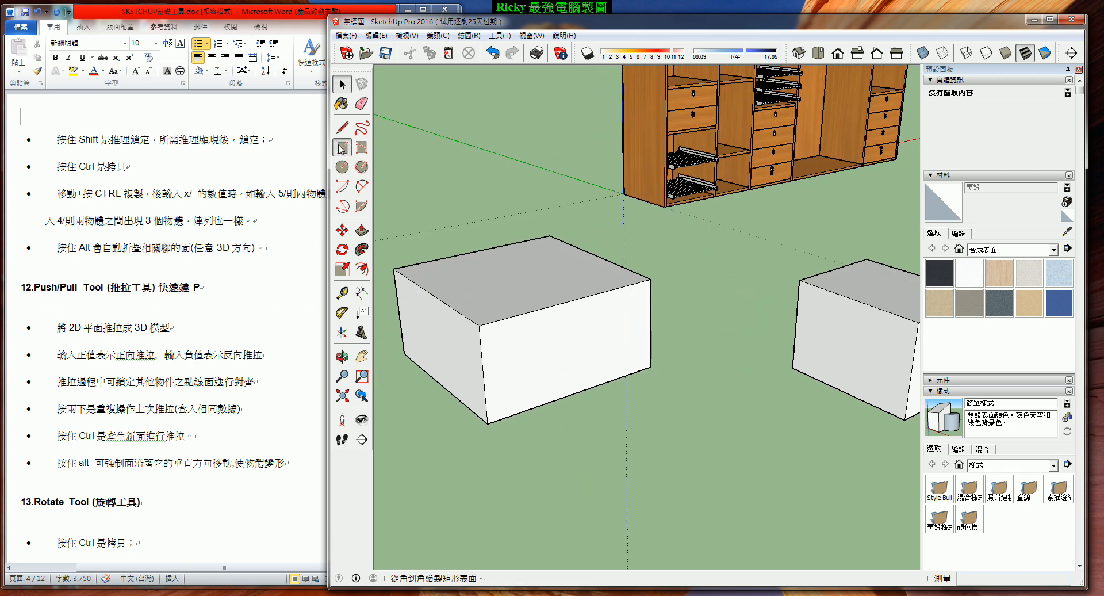
pyautogui.click(527, 410)
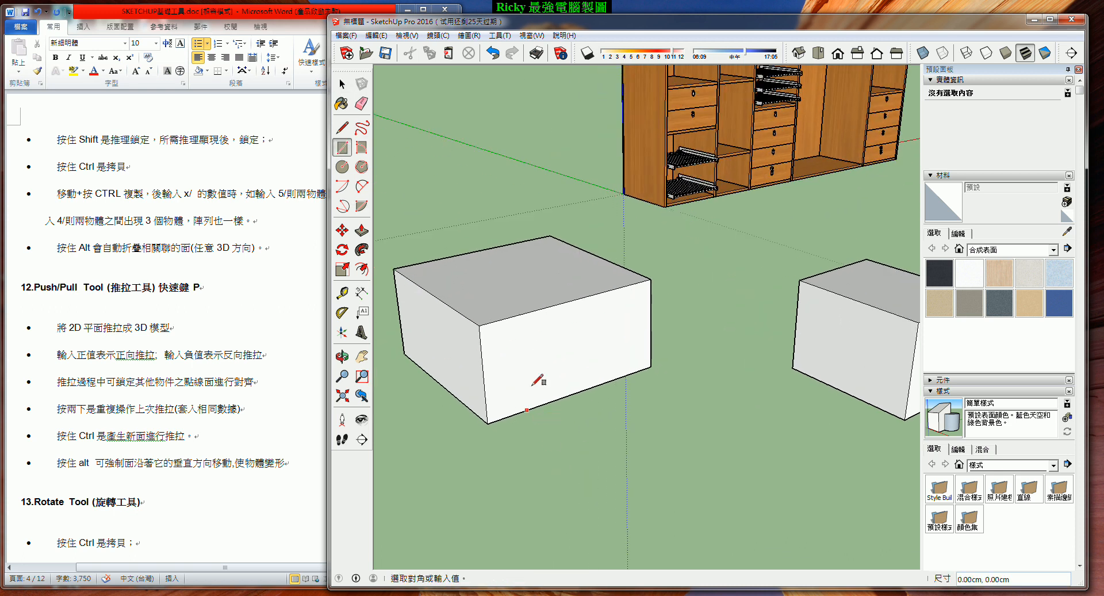
pyautogui.click(559, 340)
pyautogui.scroll(3, 670, 400)
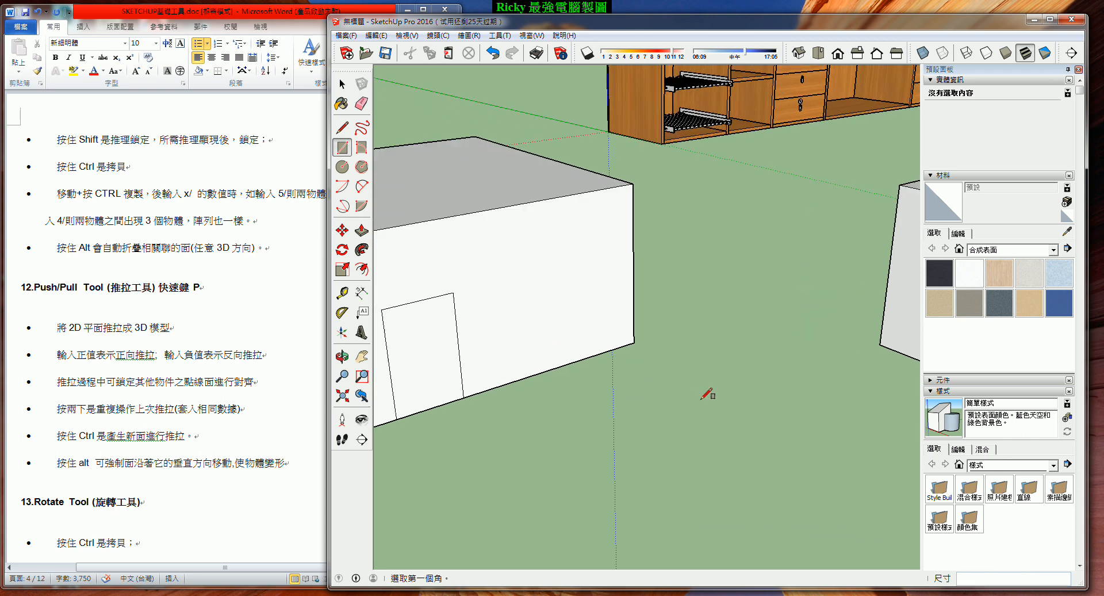
pyautogui.scroll(-3, 702, 399)
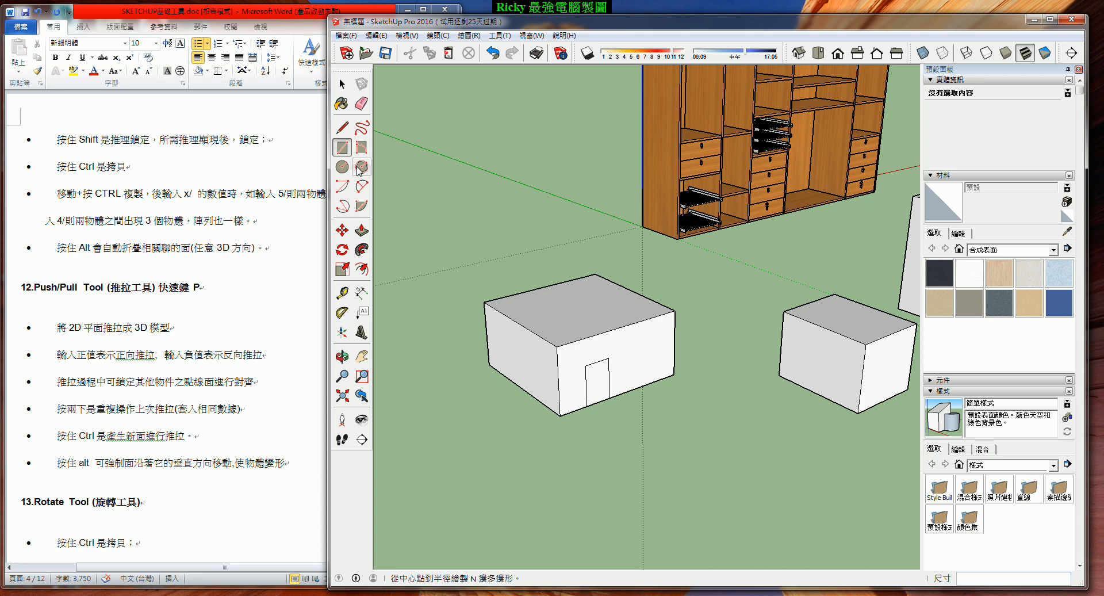
# Push the door rectangle 79.04 cm through the block to its back face to cut an opening
pyautogui.click(362, 230)
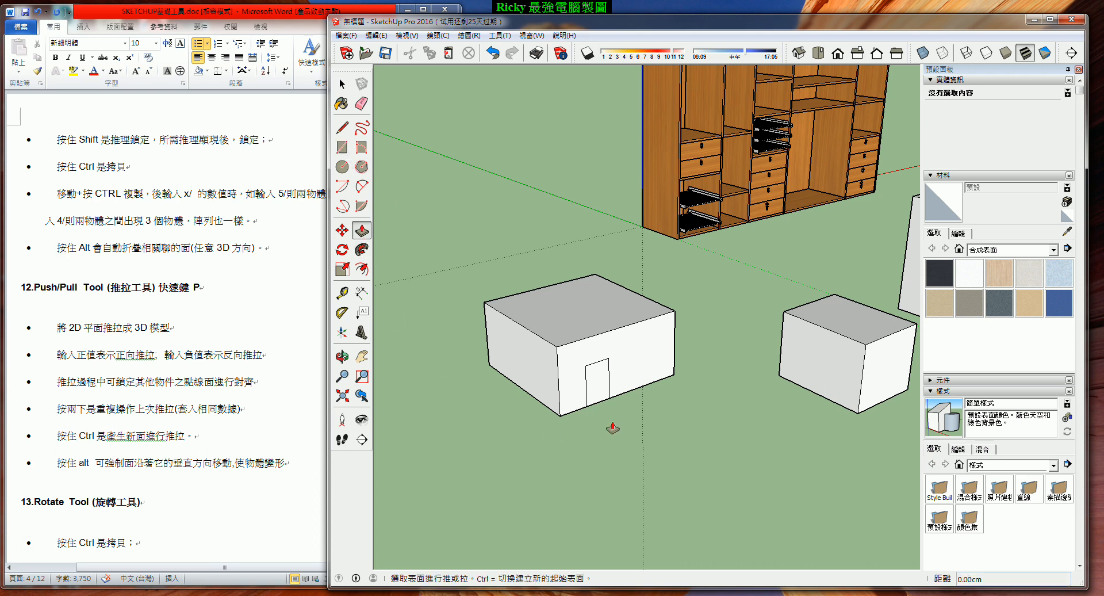
pyautogui.click(601, 385)
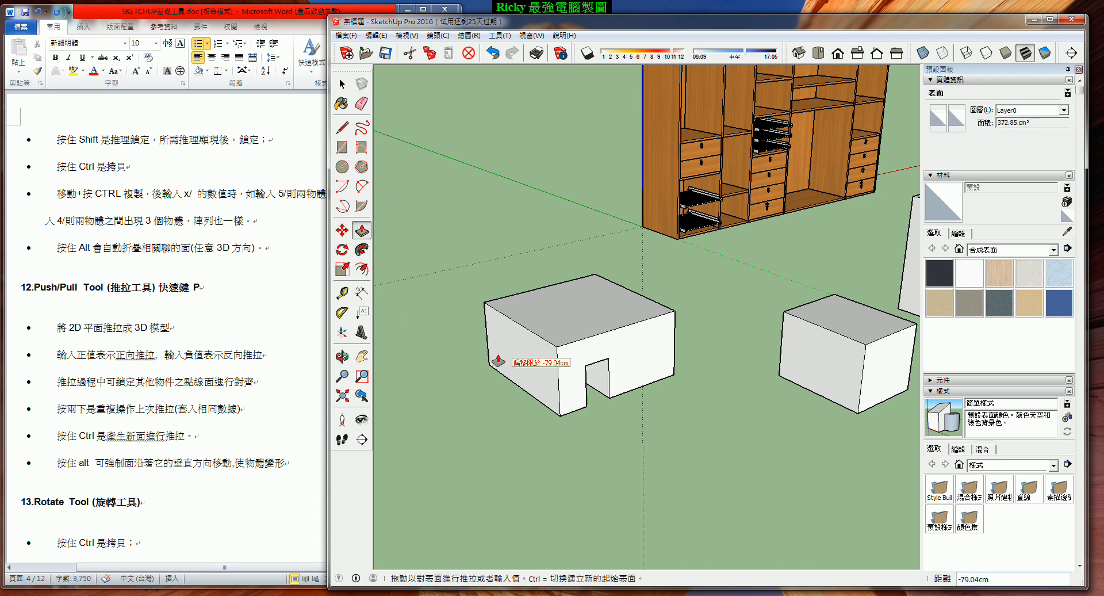
pyautogui.moveTo(466, 348); pyautogui.dragTo(792, 356, button='middle')
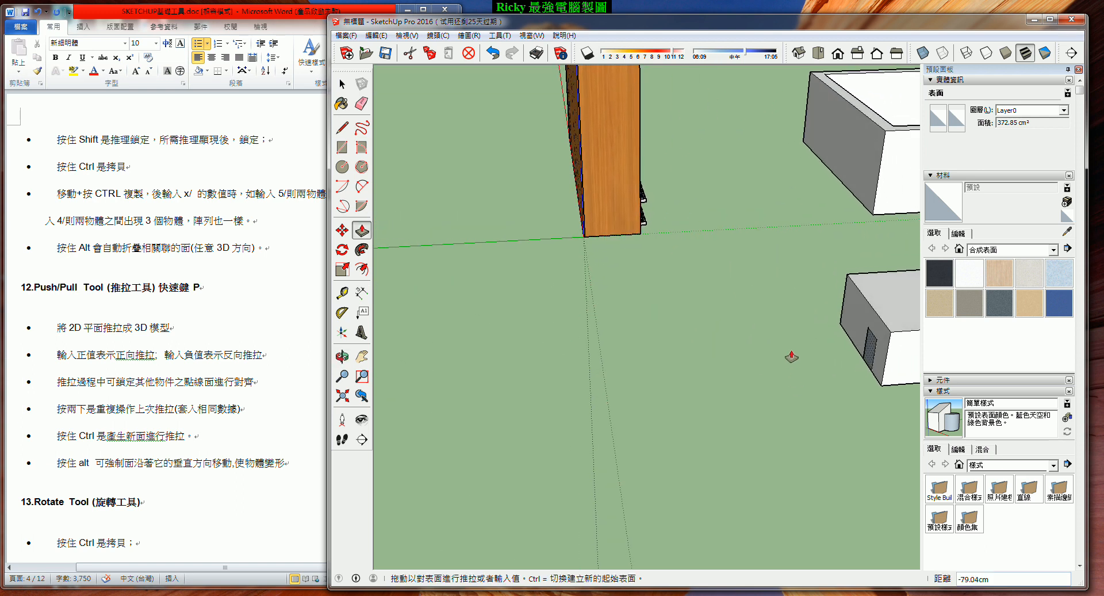
pyautogui.click(857, 313)
pyautogui.moveTo(722, 322); pyautogui.dragTo(500, 325, button='middle')
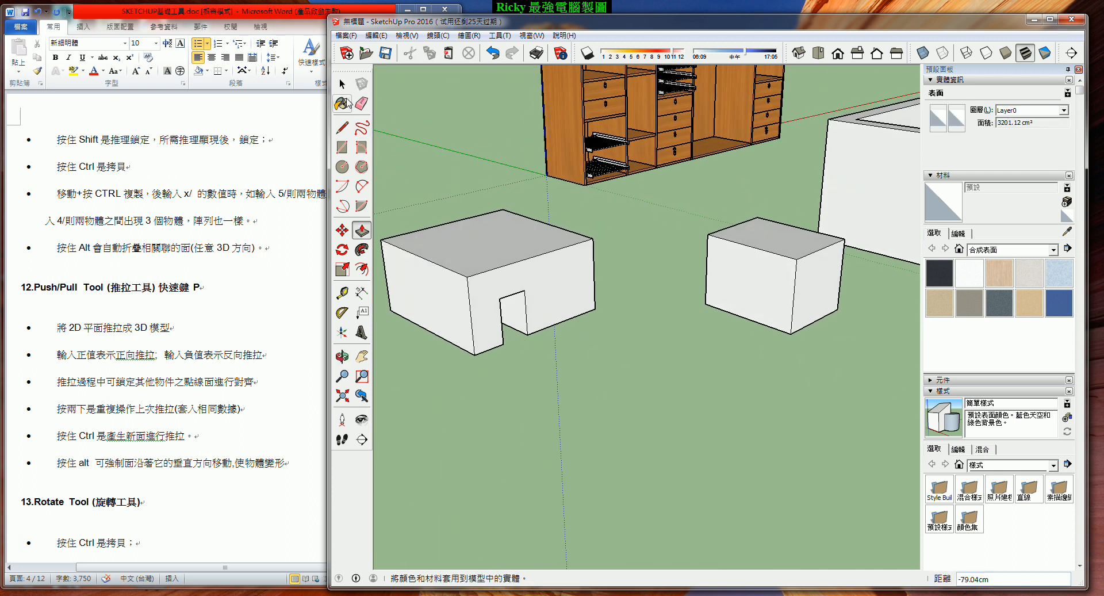
# Draw a diagonal line about 13 cm long across the front face's upper corner beside the door opening
pyautogui.click(341, 128)
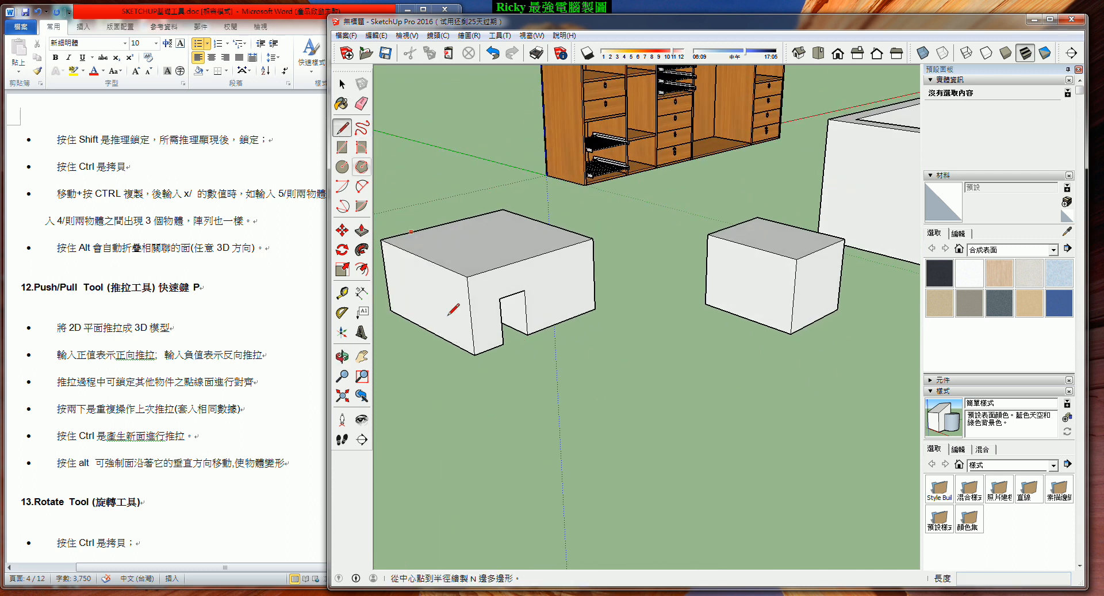
pyautogui.click(483, 272)
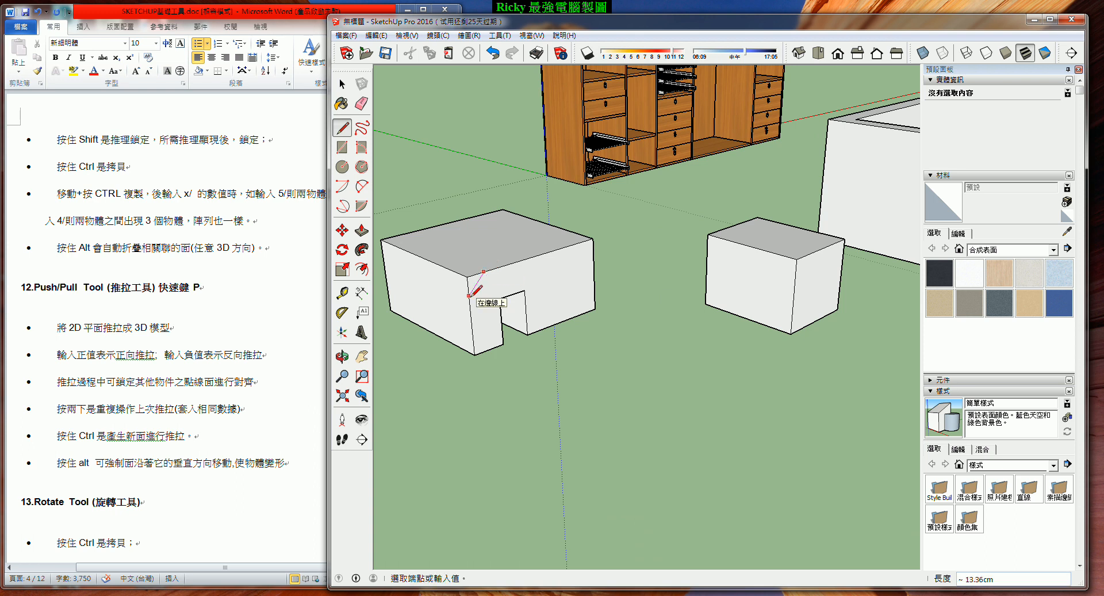
pyautogui.scroll(2, 643, 282)
pyautogui.scroll(-4, 676, 283)
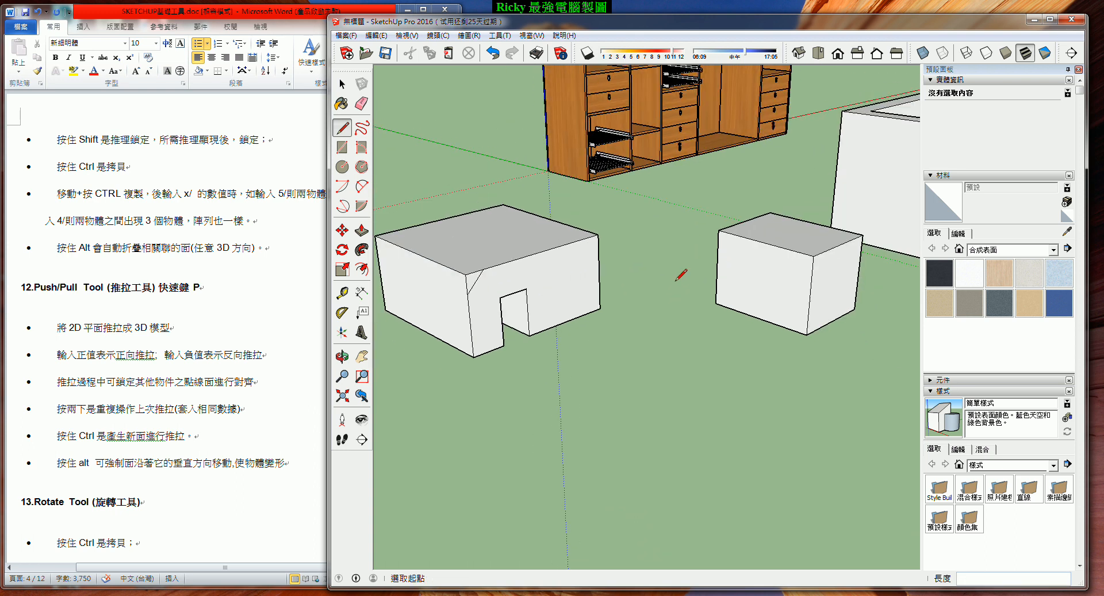
# Push the corner triangle 79.04 cm through the block to its back face to bevel the whole top edge
pyautogui.scroll(2, 509, 284)
pyautogui.scroll(2, 554, 277)
pyautogui.click(362, 230)
pyautogui.click(609, 294)
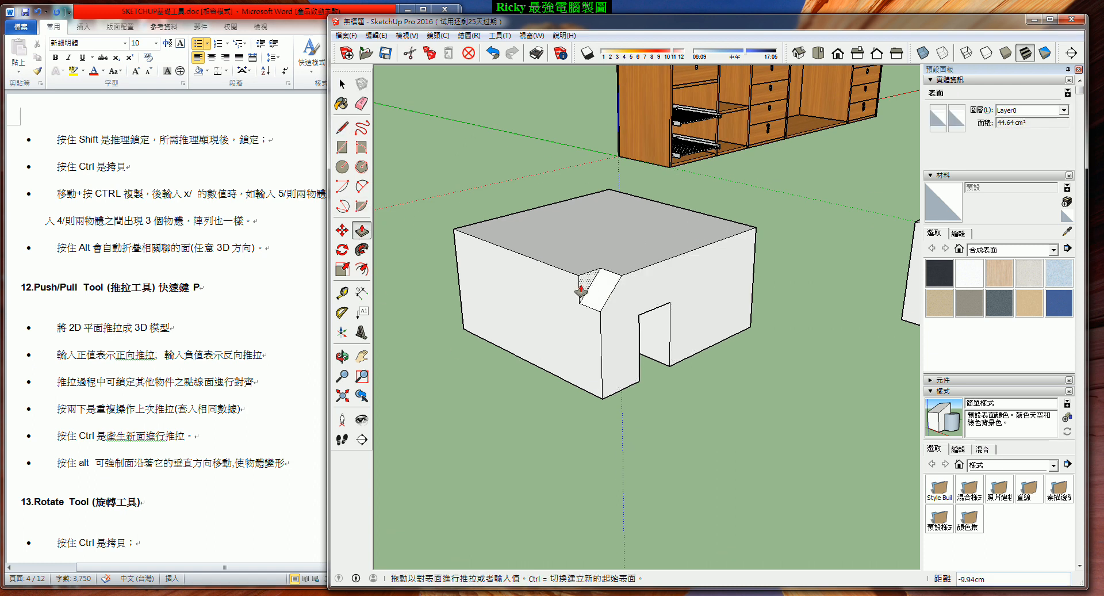
pyautogui.click(461, 233)
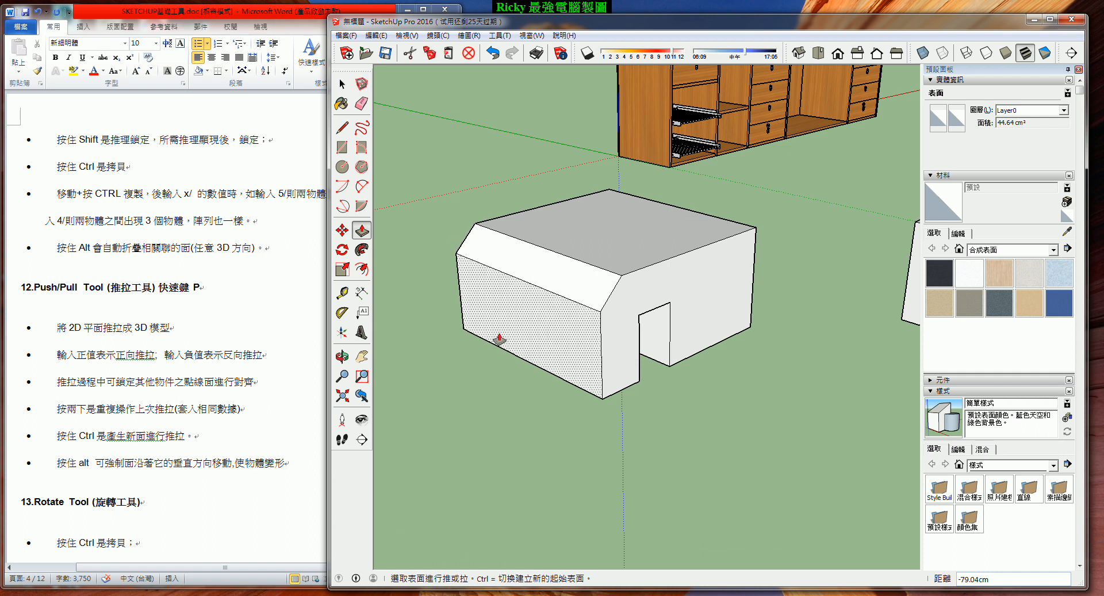
pyautogui.moveTo(670, 387); pyautogui.dragTo(529, 451, button='middle')
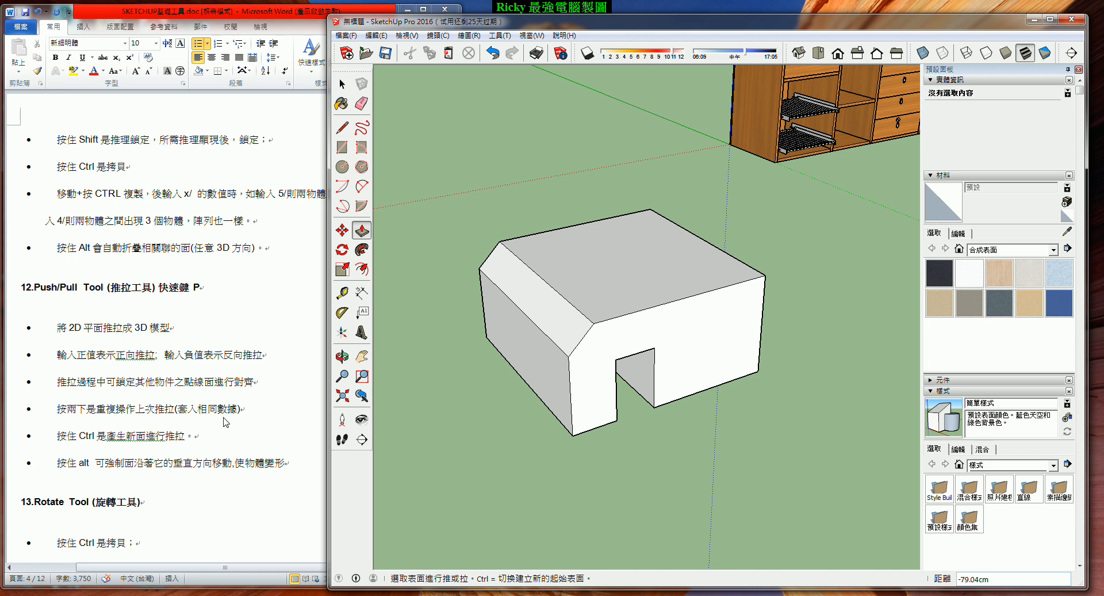
# Draw three separate small rectangles on the ground in front of the block, the first about 15 x 22 cm, the last about 11 x 28 cm
pyautogui.click(343, 84)
pyautogui.click(342, 148)
pyautogui.scroll(2, 632, 362)
pyautogui.scroll(-3, 633, 362)
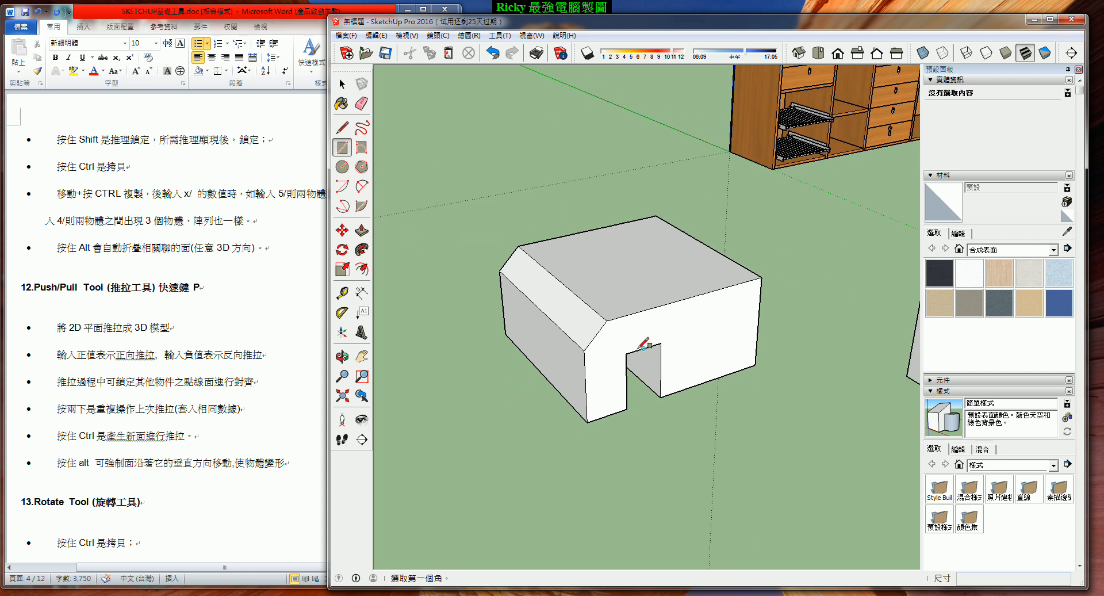
pyautogui.click(447, 424)
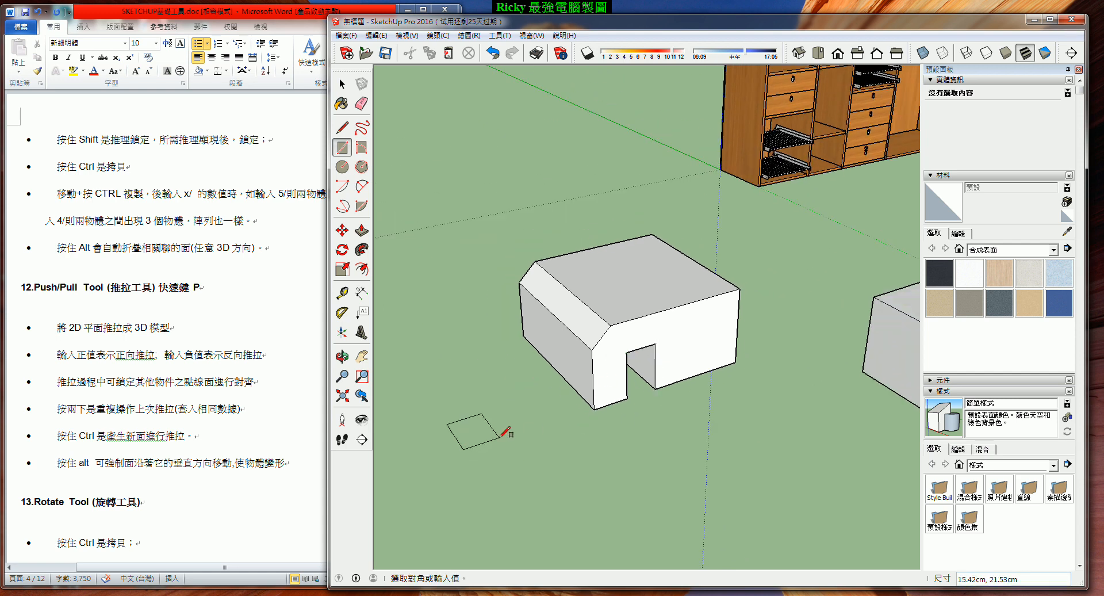
pyautogui.click(499, 437)
pyautogui.click(541, 484)
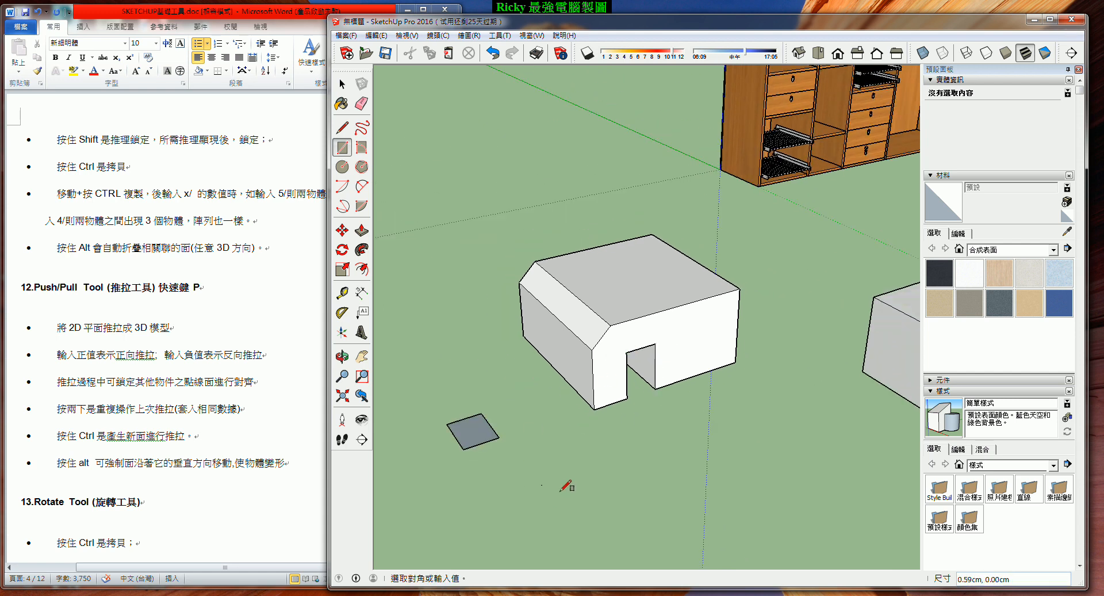
pyautogui.click(633, 486)
pyautogui.click(710, 464)
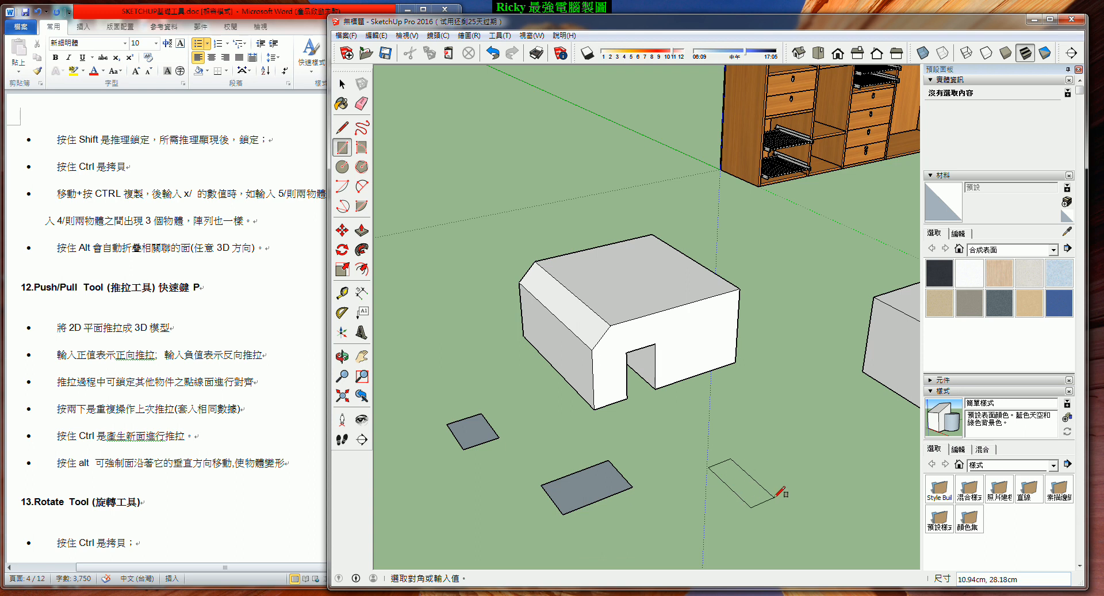
pyautogui.click(773, 498)
# Push/Pull the first small rectangle, nearest the block's bevelled side, up by 50 cm
pyautogui.click(362, 230)
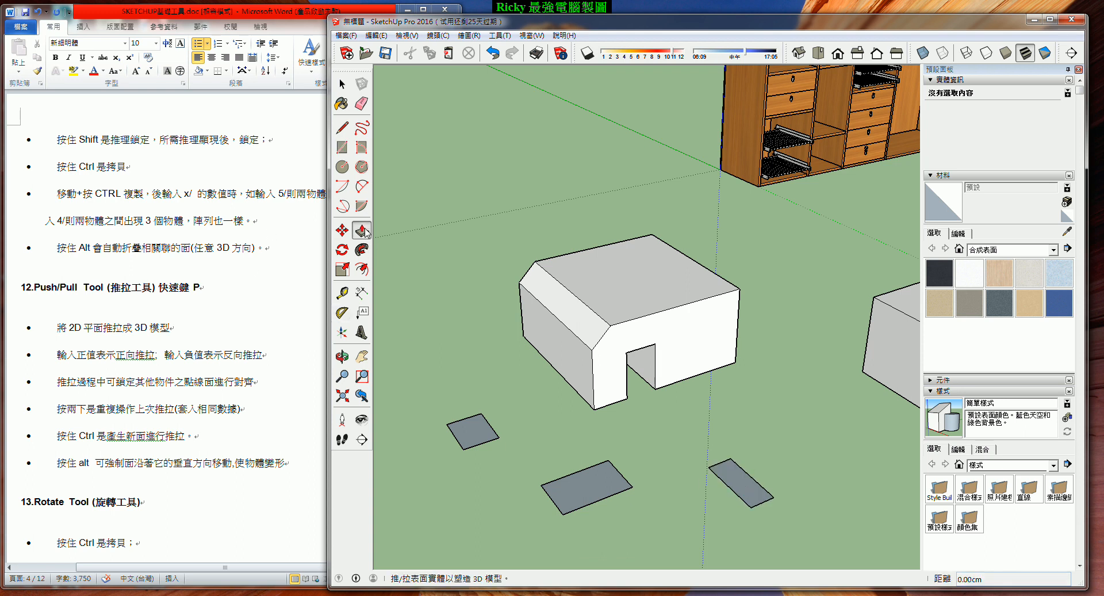
pyautogui.click(476, 427)
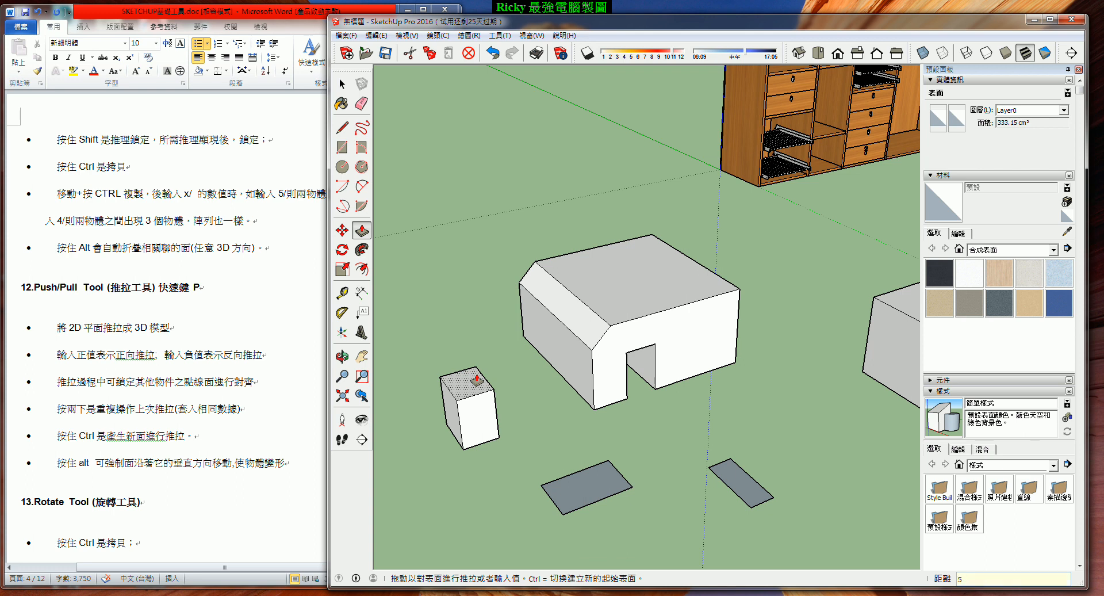
pyautogui.write('50')
pyautogui.press('Return')
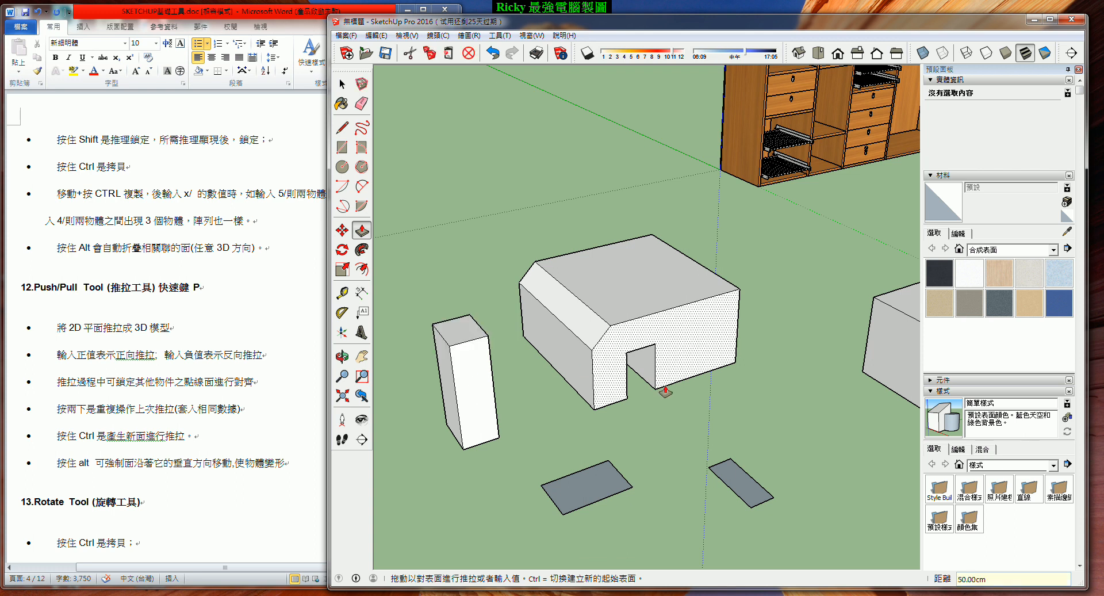
# Repeat the 50 cm Push/Pull extrusion on the two remaining small rectangles in front of the block
pyautogui.doubleClick(587, 488)
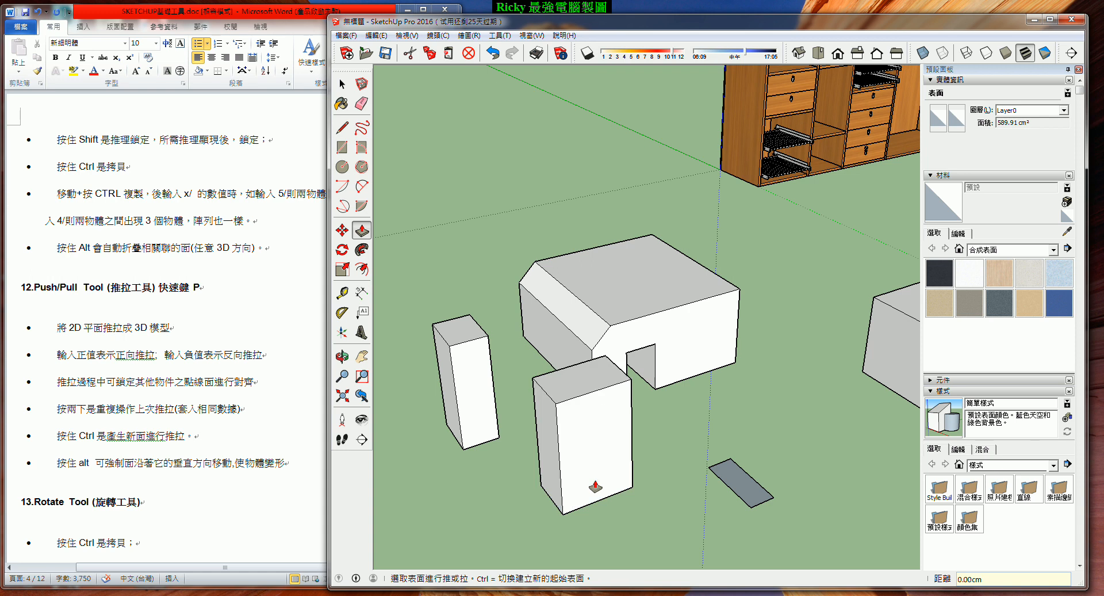
pyautogui.doubleClick(748, 486)
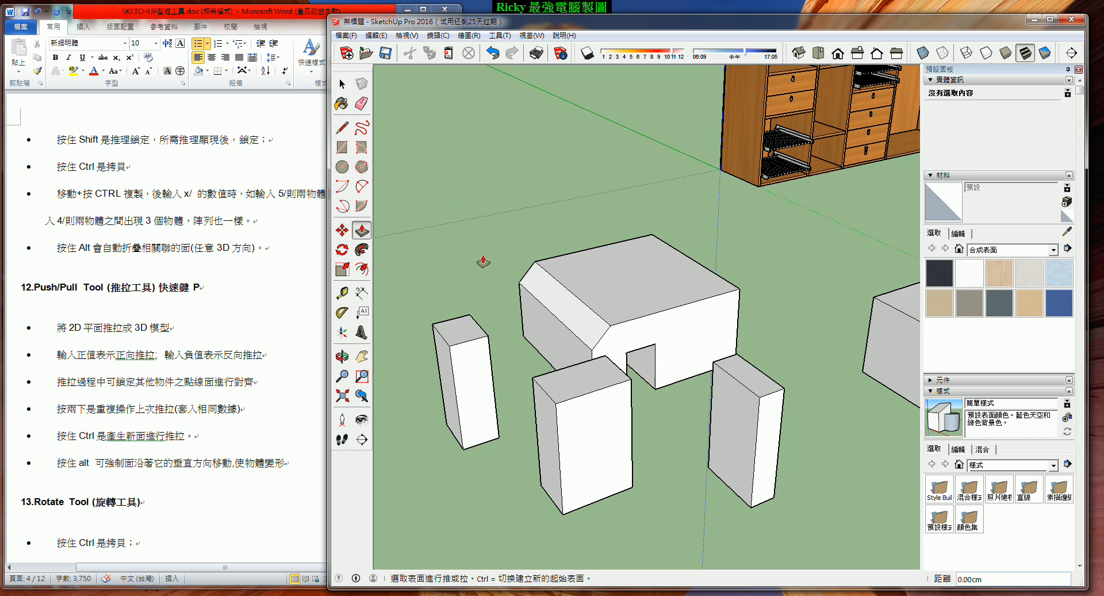
# Raise the first column's top face by about 21.6 cm, and stack a separate section about 15.4 cm high on it using Push/Pull's new-starting-face mode
pyautogui.press('o')
pyautogui.moveTo(484, 278); pyautogui.dragTo(519, 288)
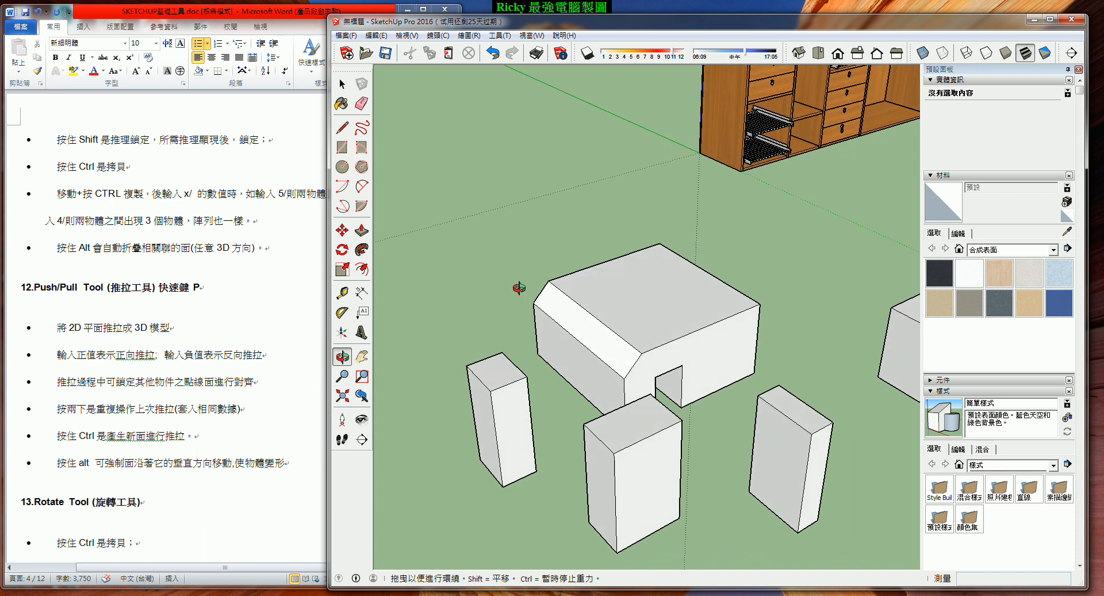
pyautogui.press('p')
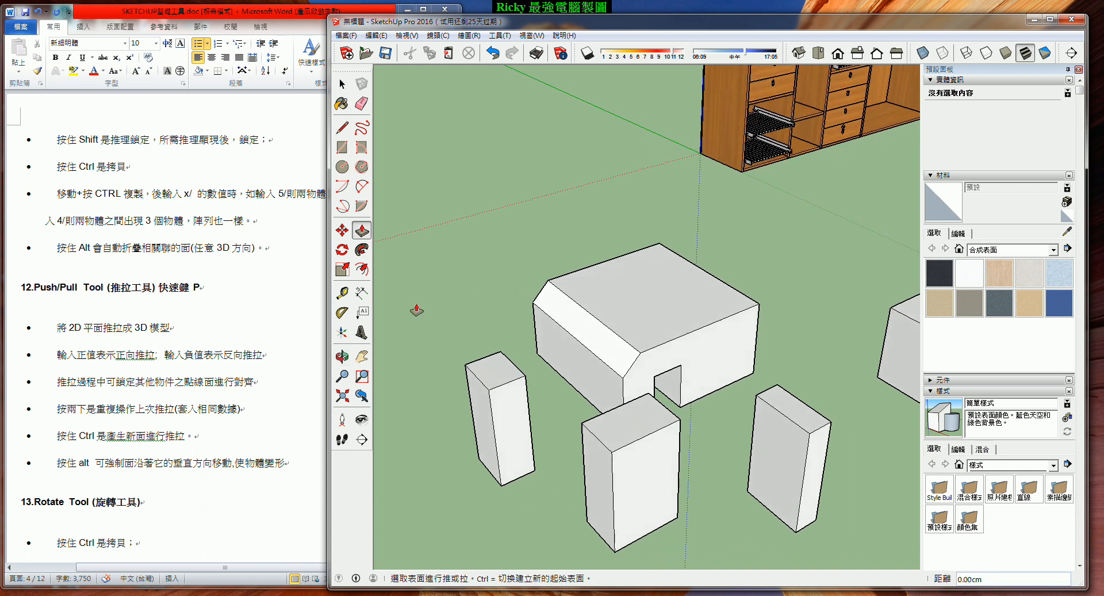
pyautogui.click(494, 368)
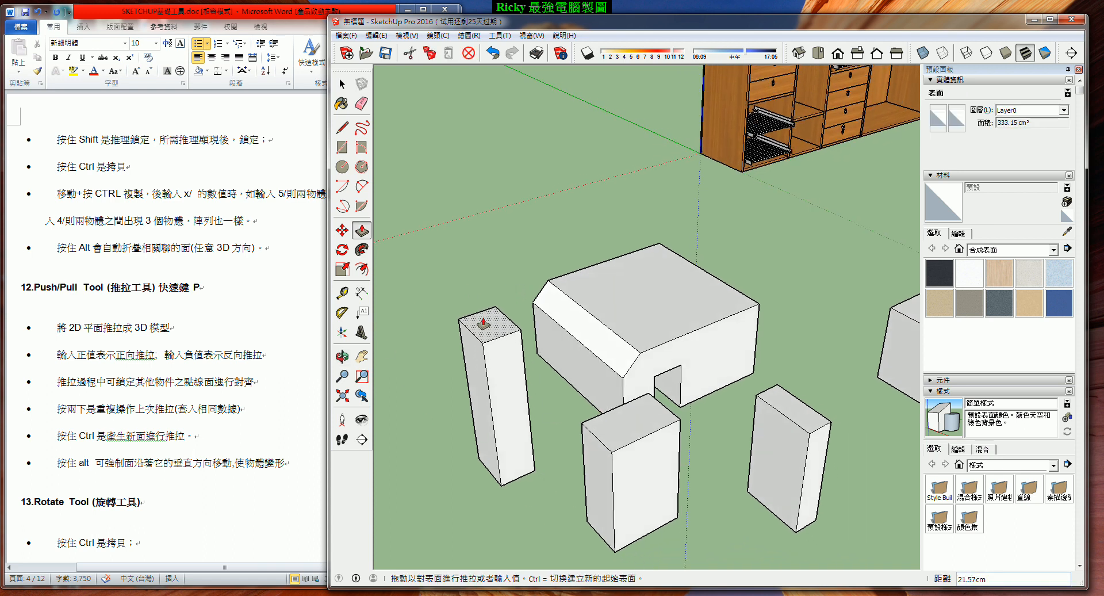
pyautogui.click(484, 323)
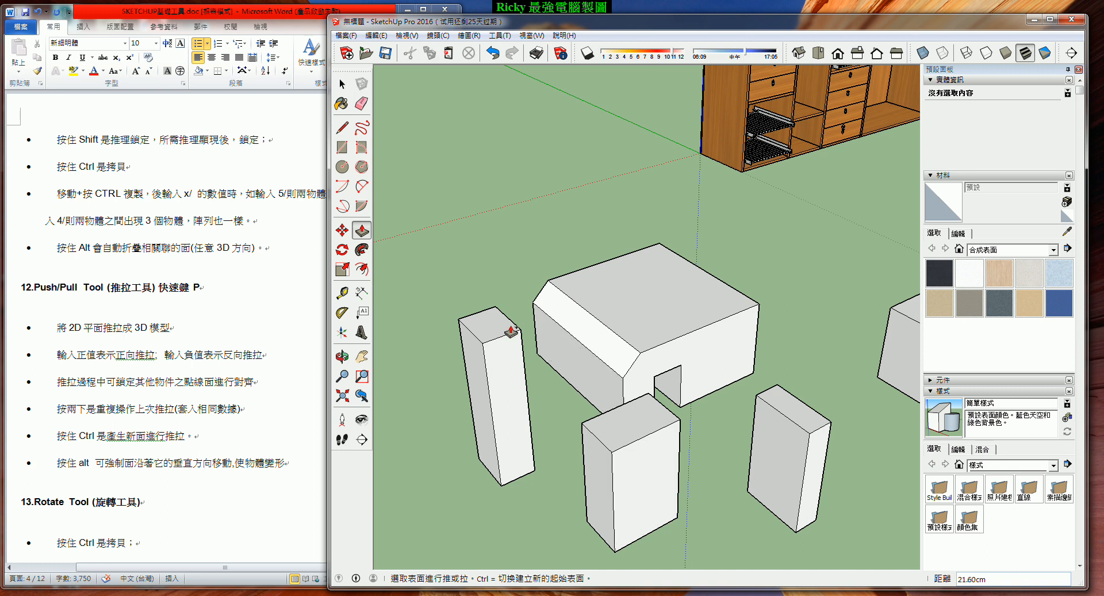
pyautogui.click(492, 326)
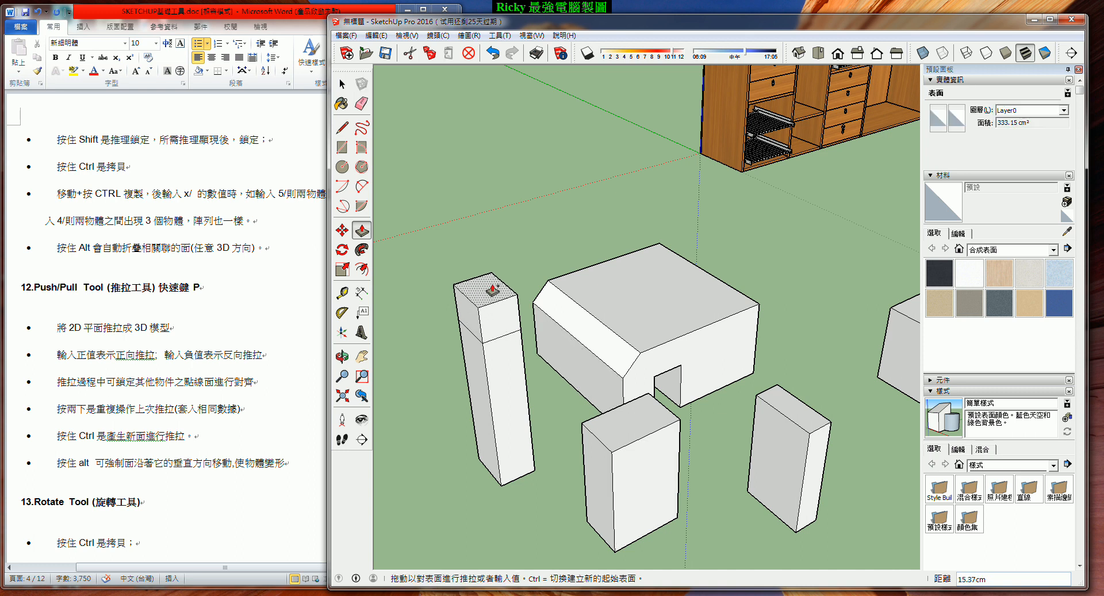
pyautogui.click(490, 303)
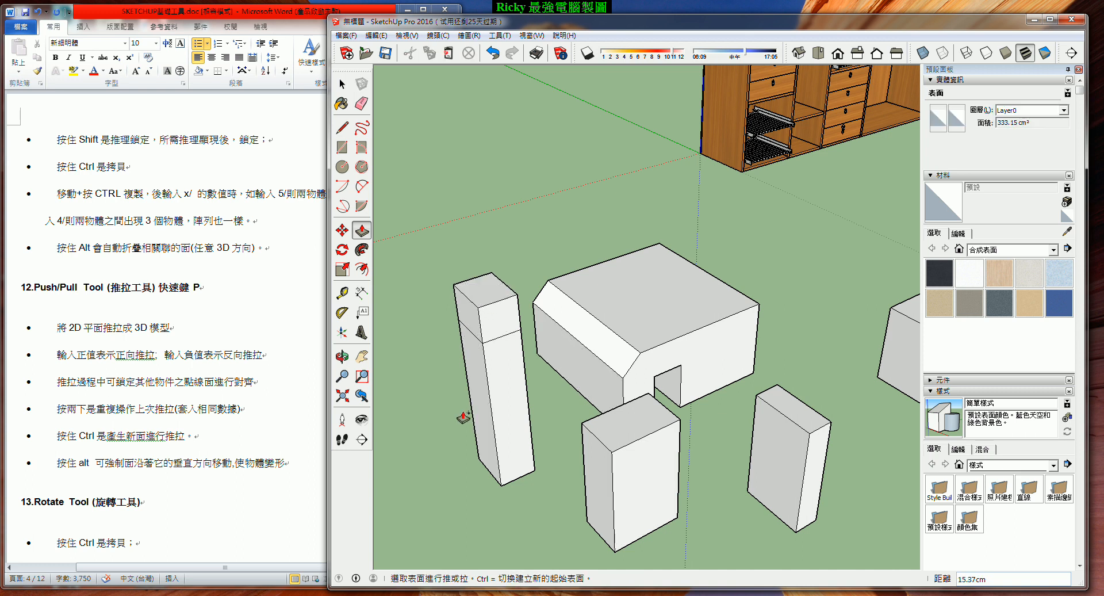
pyautogui.scroll(1, 627, 319)
pyautogui.scroll(-3, 631, 321)
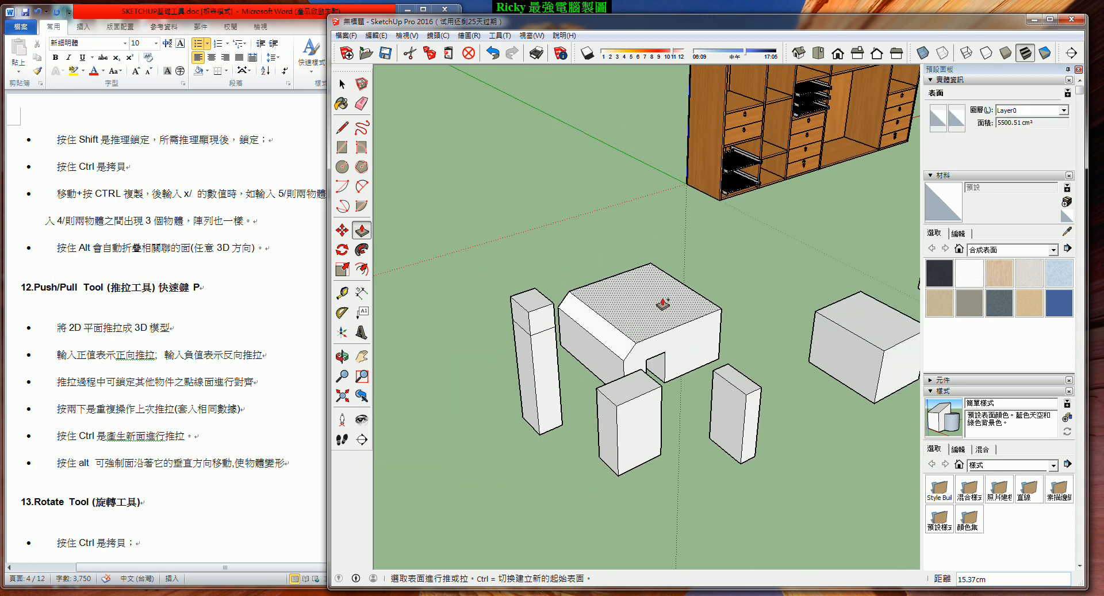
pyautogui.scroll(5, 805, 146)
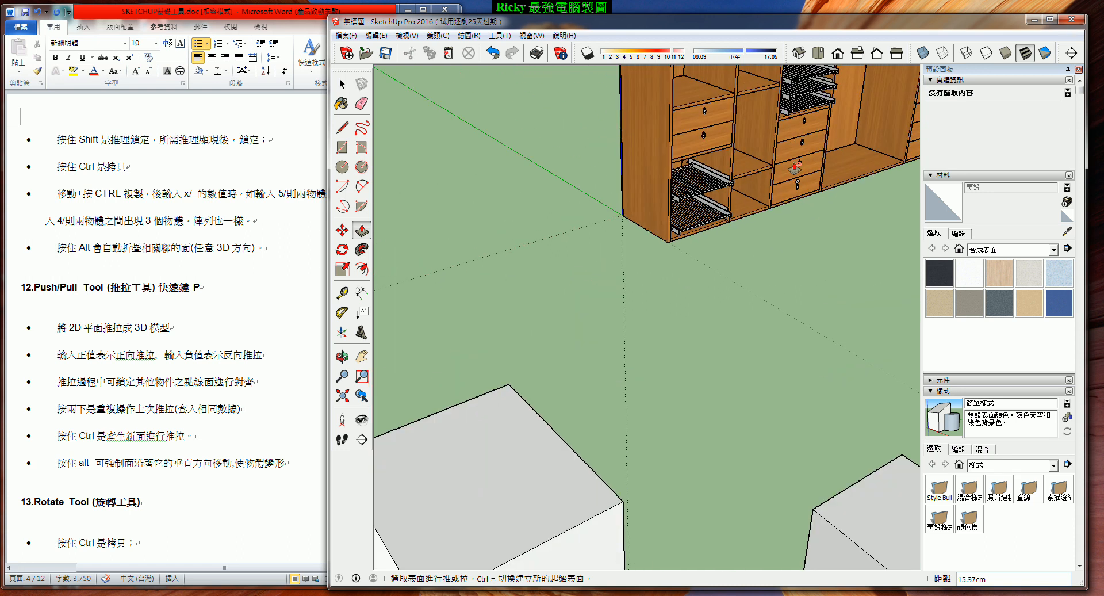
pyautogui.scroll(-3, 760, 210)
pyautogui.scroll(-2, 762, 219)
pyautogui.scroll(2, 536, 352)
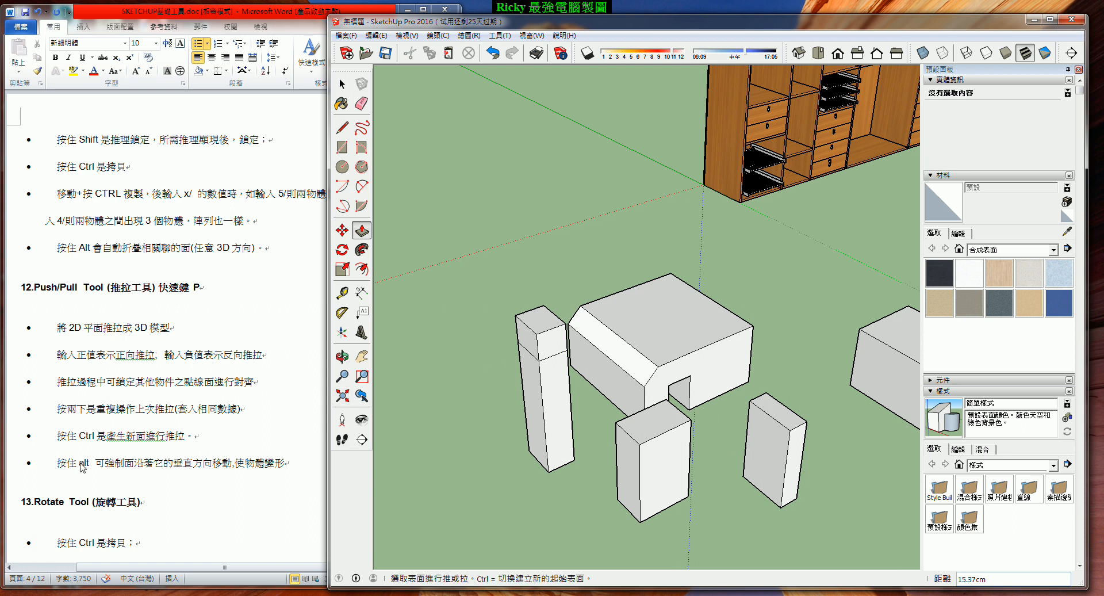
# Delete the tall two-section column and the middle column in front of the block
pyautogui.click(342, 84)
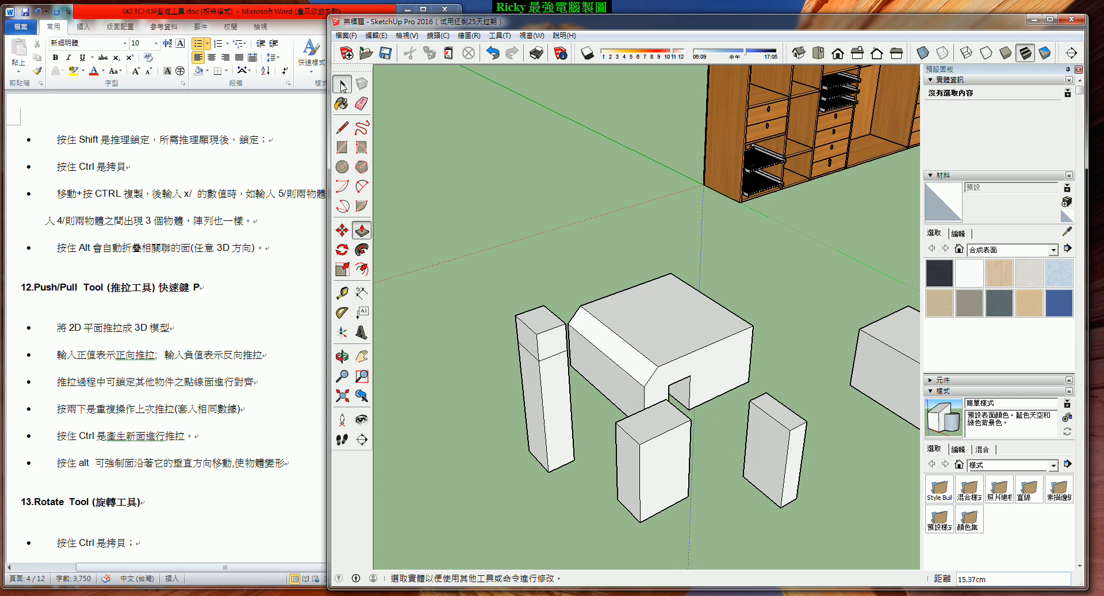
pyautogui.moveTo(528, 422); pyautogui.dragTo(591, 394, button='middle')
pyautogui.scroll(-3, 591, 392)
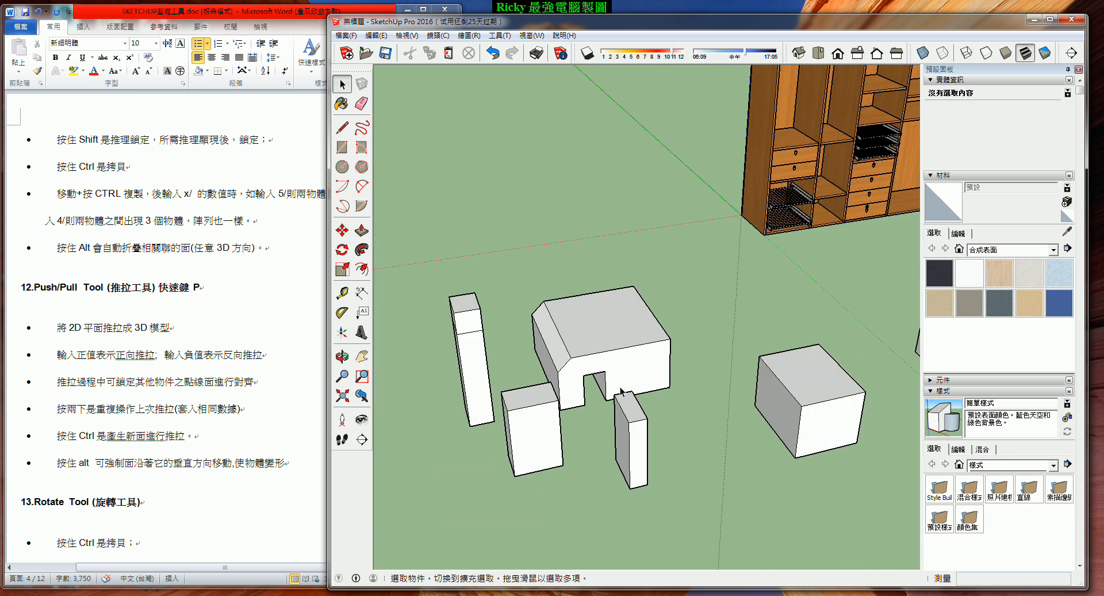
pyautogui.moveTo(470, 307); pyautogui.dragTo(535, 437)
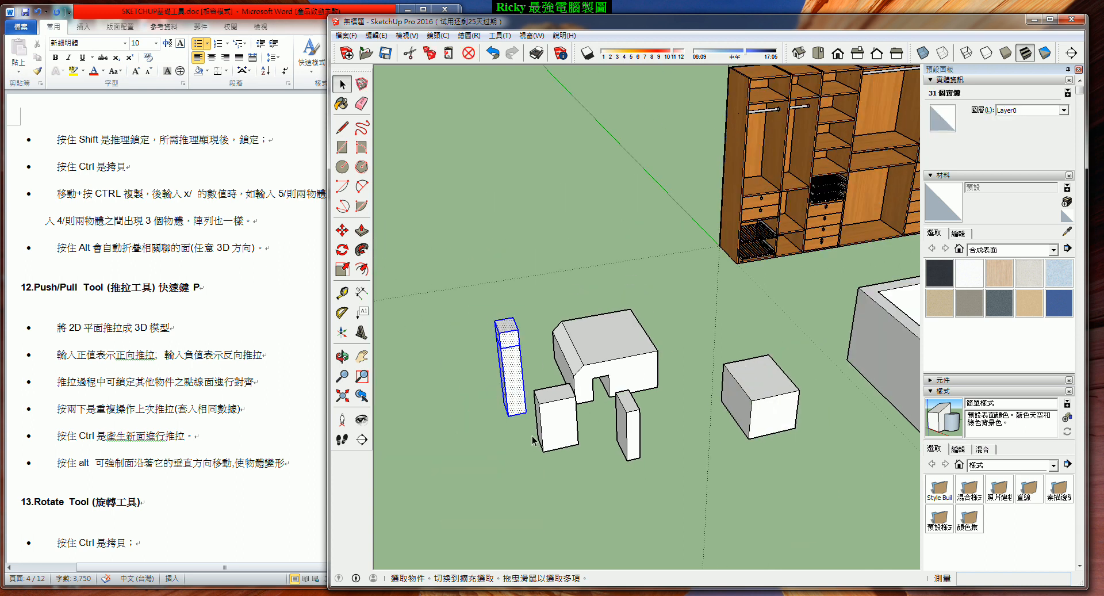
pyautogui.press('Delete')
pyautogui.moveTo(565, 458); pyautogui.dragTo(475, 434, button='middle')
pyautogui.moveTo(450, 350); pyautogui.dragTo(530, 451)
pyautogui.press('Delete')
# Push/Pull the block's side face below the bevel outward by about 60.9 cm in stretch mode, extending the bevel slope with it
pyautogui.moveTo(509, 460); pyautogui.dragTo(586, 424, button='middle')
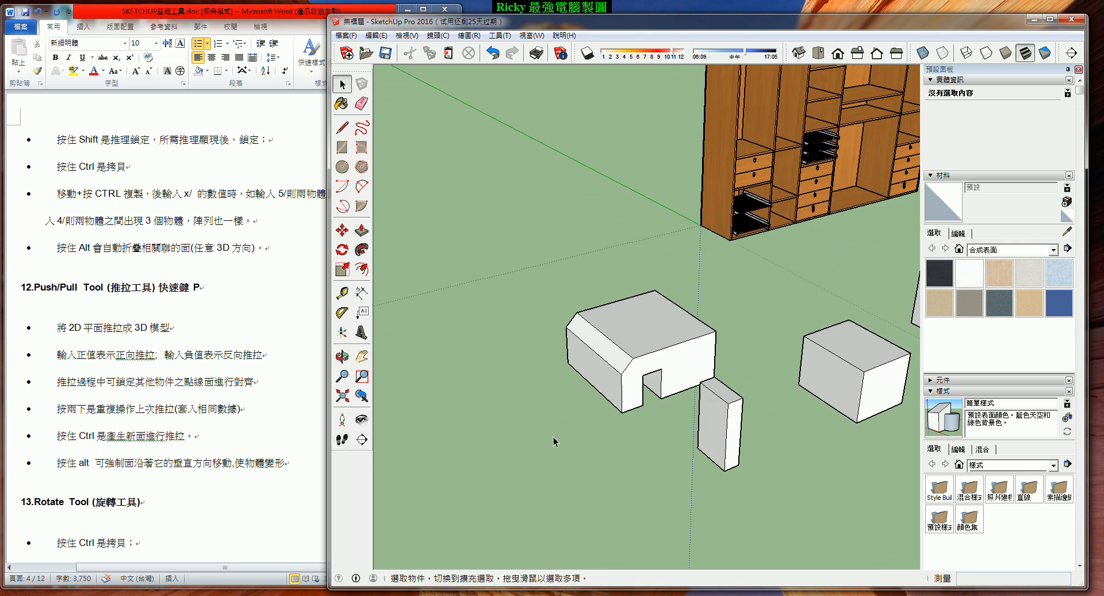
pyautogui.click(362, 231)
pyautogui.click(596, 370)
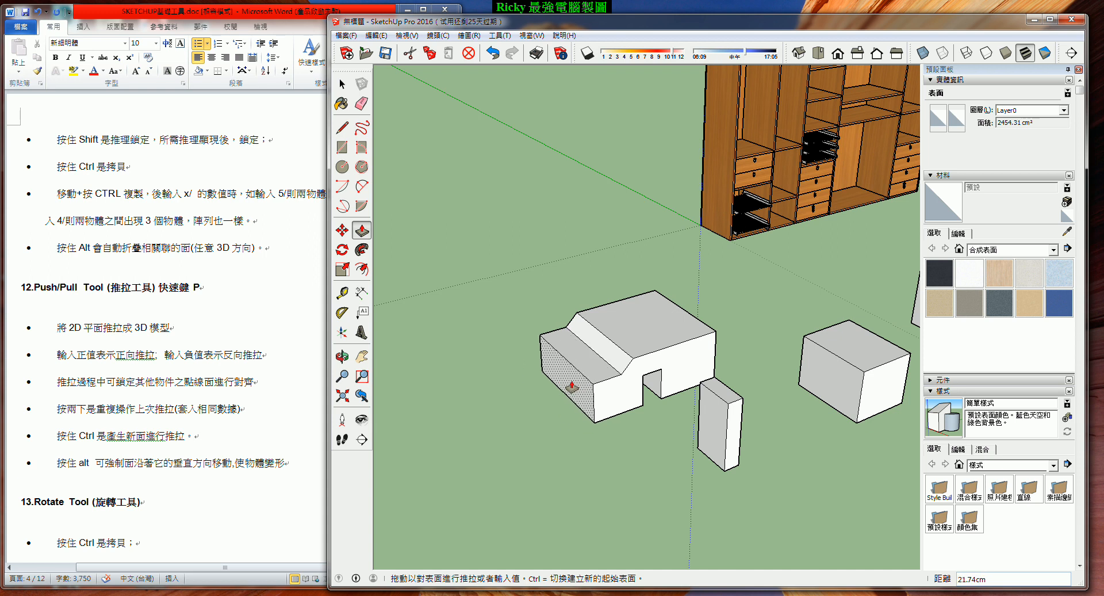
pyautogui.press('Escape')
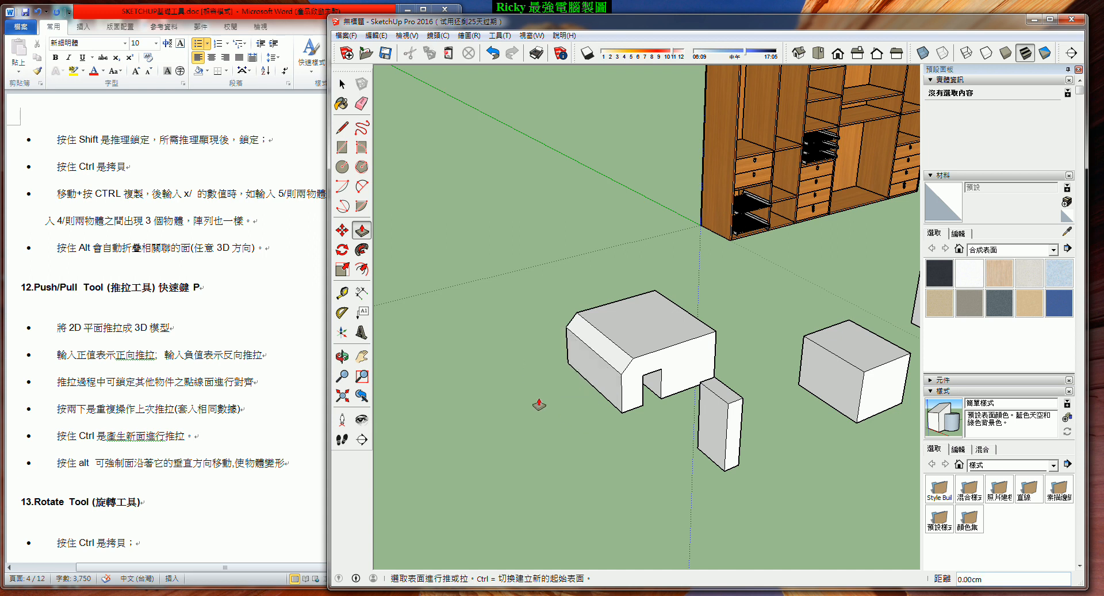
pyautogui.click(596, 374)
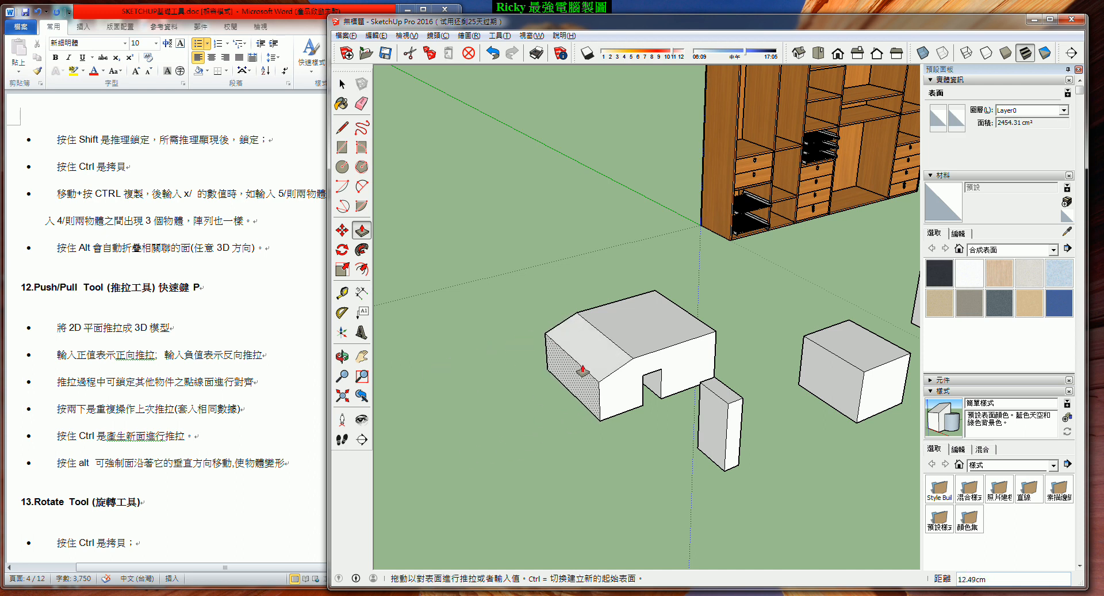
pyautogui.click(493, 383)
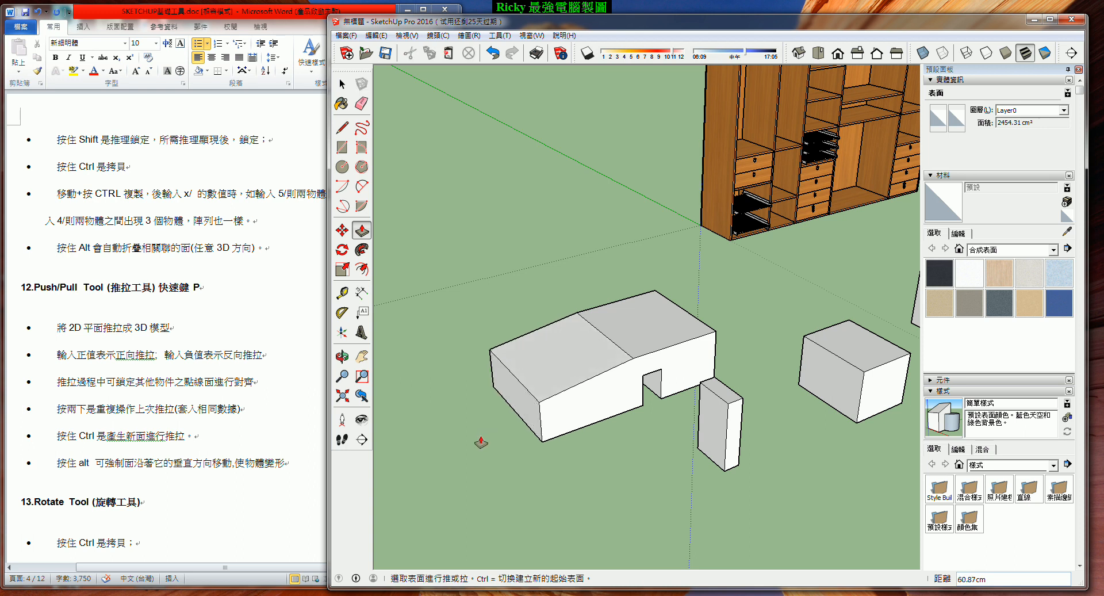
pyautogui.click(509, 410)
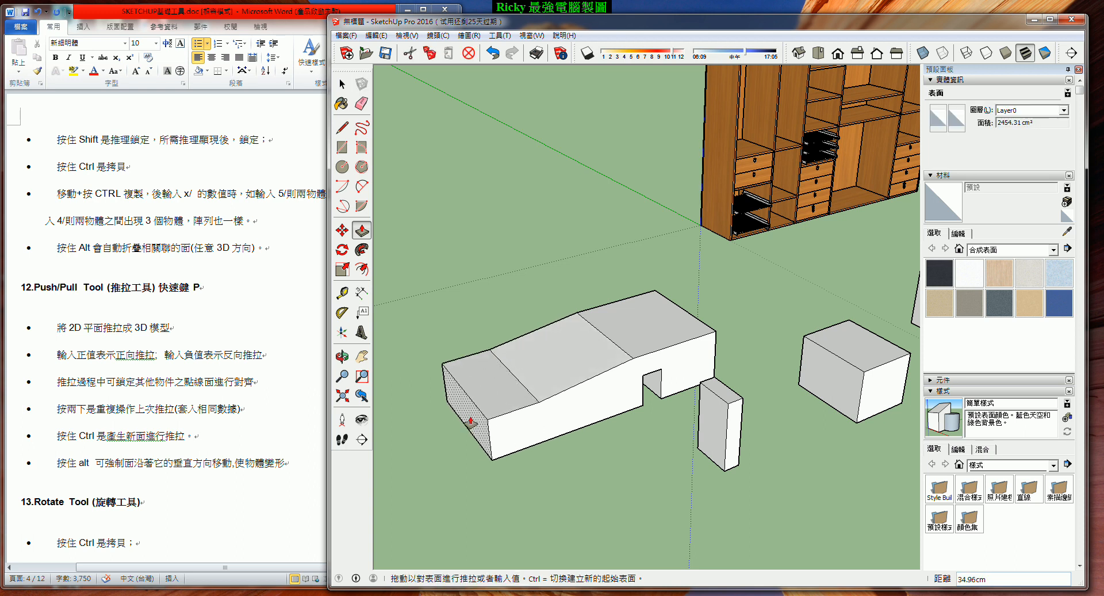
pyautogui.press('Escape')
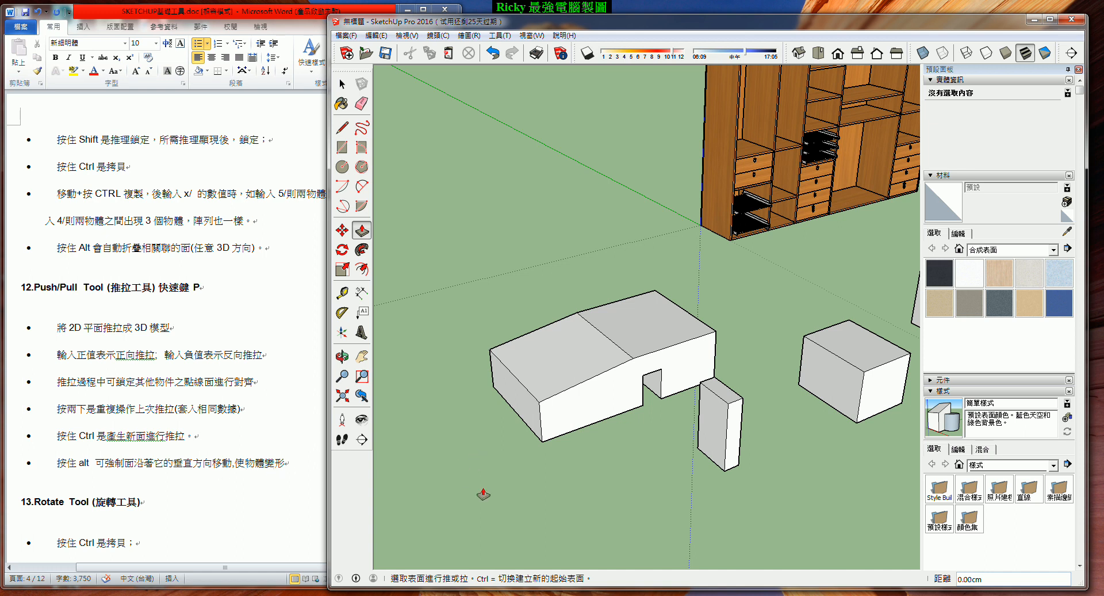
pyautogui.click(342, 84)
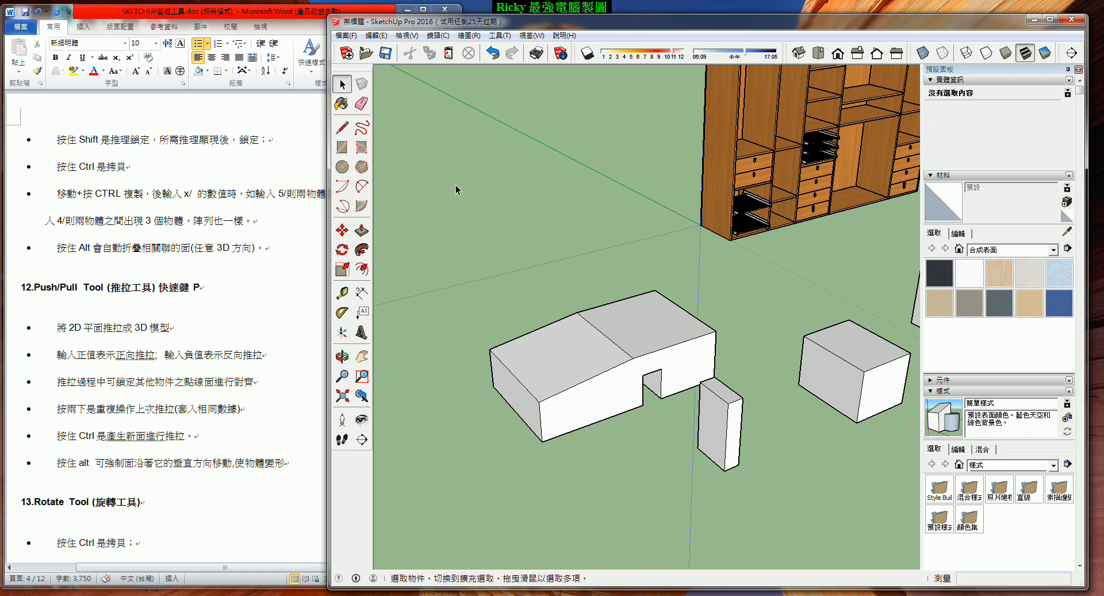